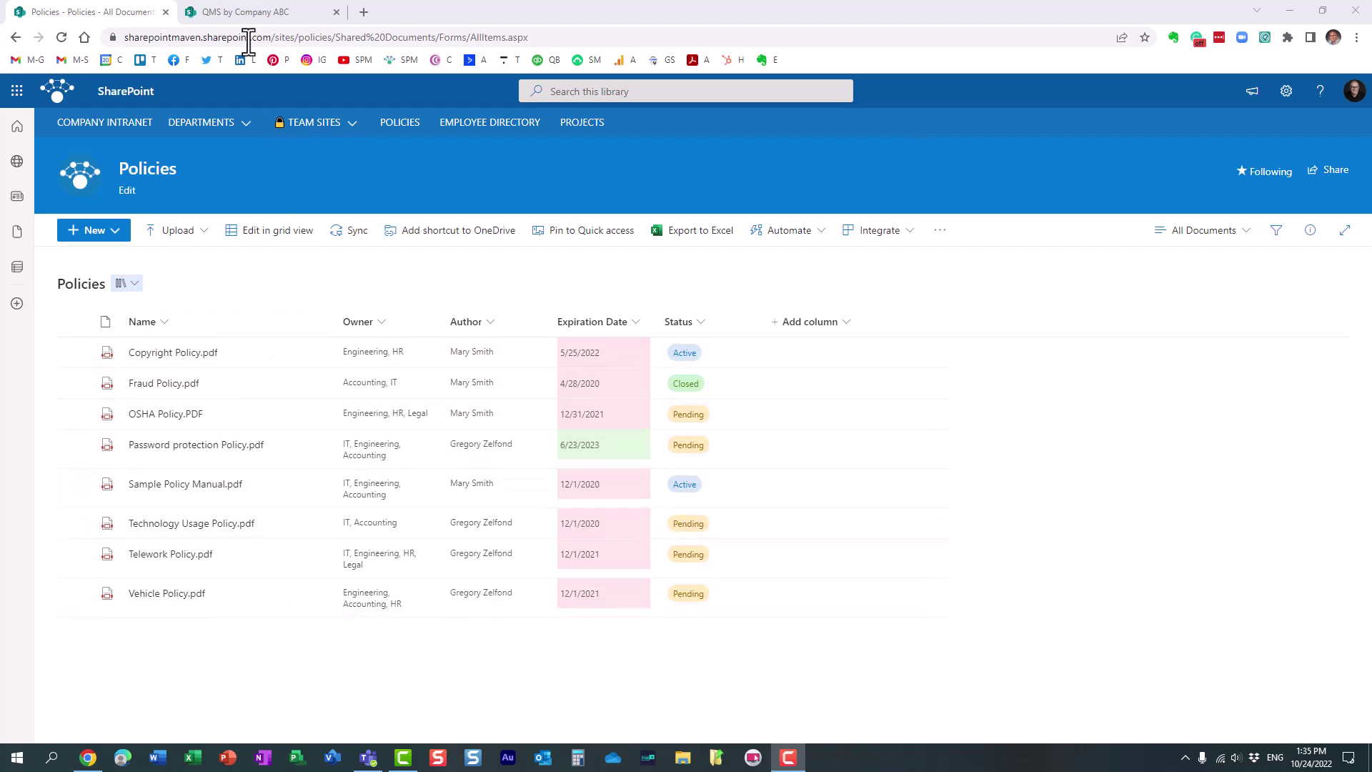
Switch from the Policies library tab to the QMS by Company ABC home page tab
{"action": "left_click", "coordinate": [240, 14]}
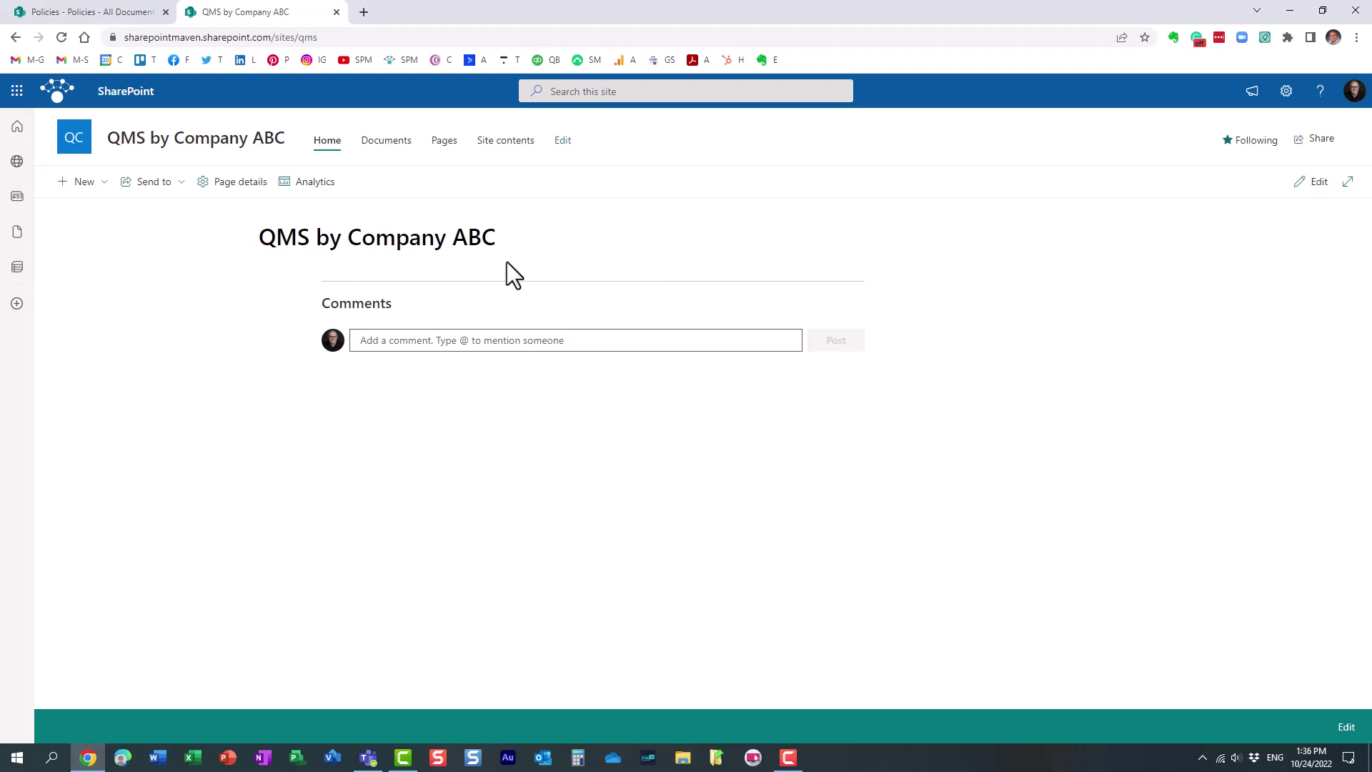
{"action": "left_click", "coordinate": [77, 14]}
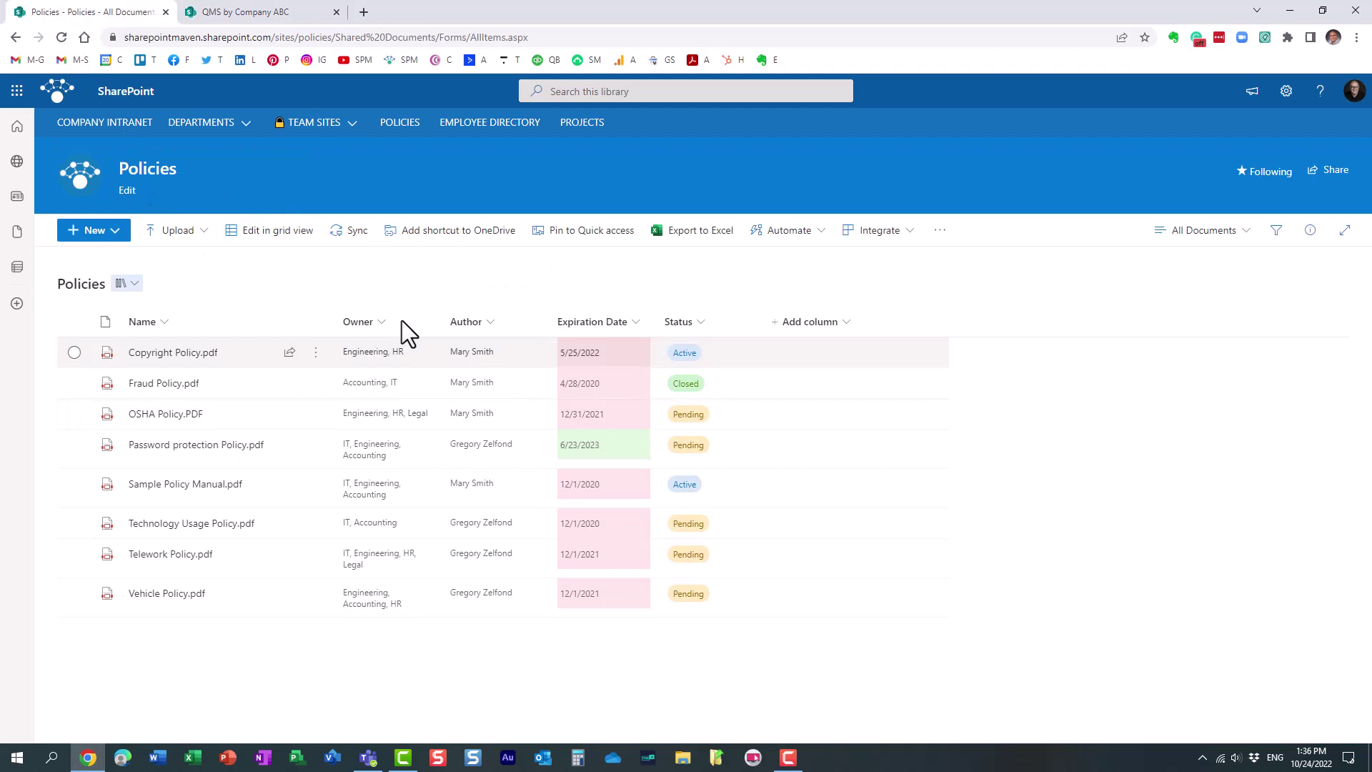
{"action": "left_click", "coordinate": [246, 14]}
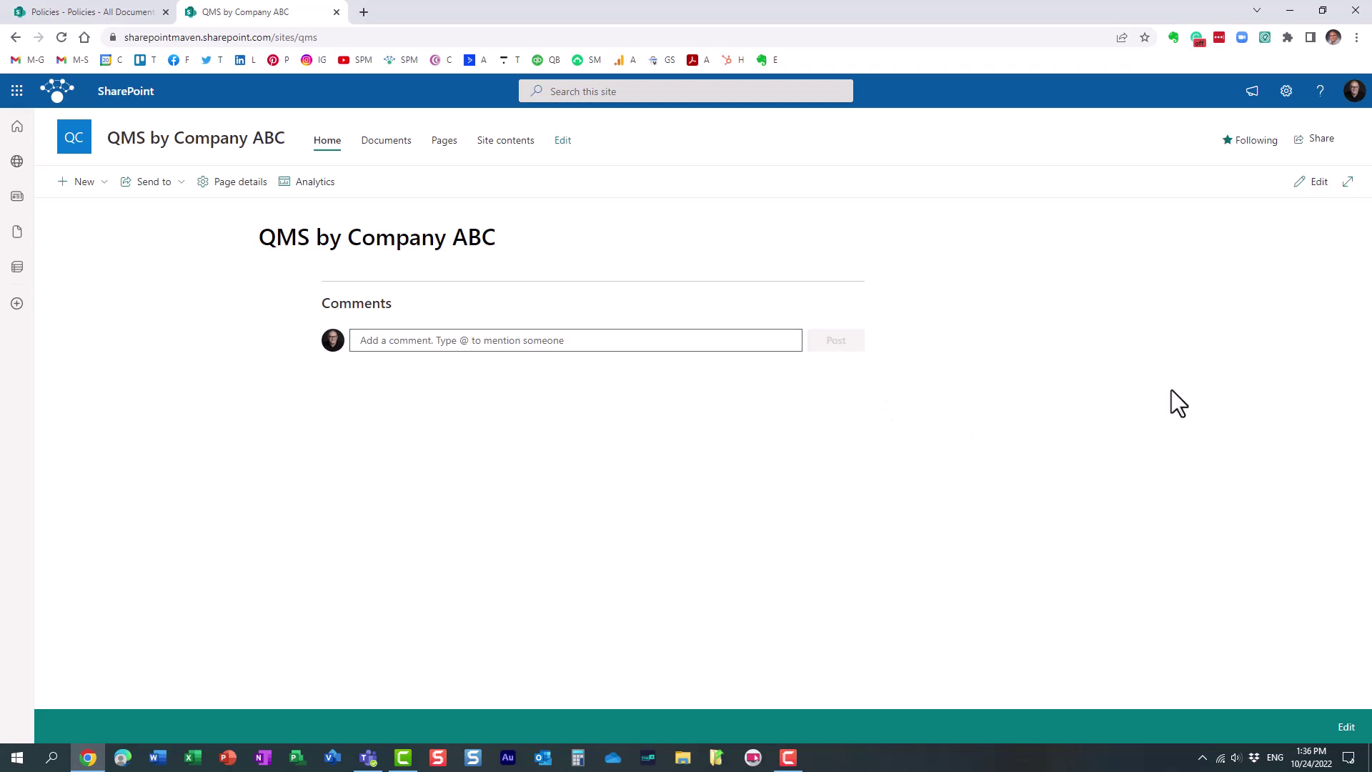
Put the QMS home page in edit mode and add an Embed web part, found by searching 'embe'
{"action": "left_click", "coordinate": [1318, 183]}
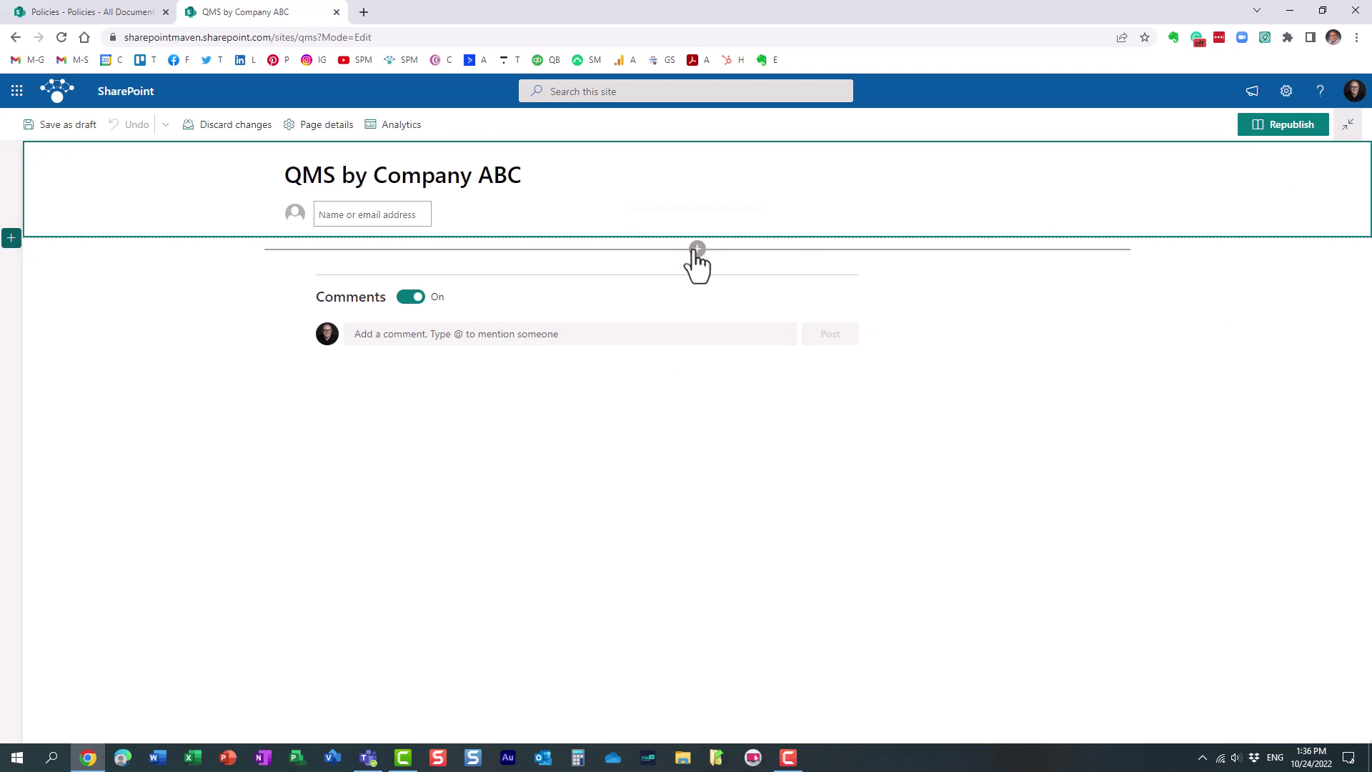
{"action": "left_click", "coordinate": [697, 250]}
{"action": "left_click", "coordinate": [687, 276]}
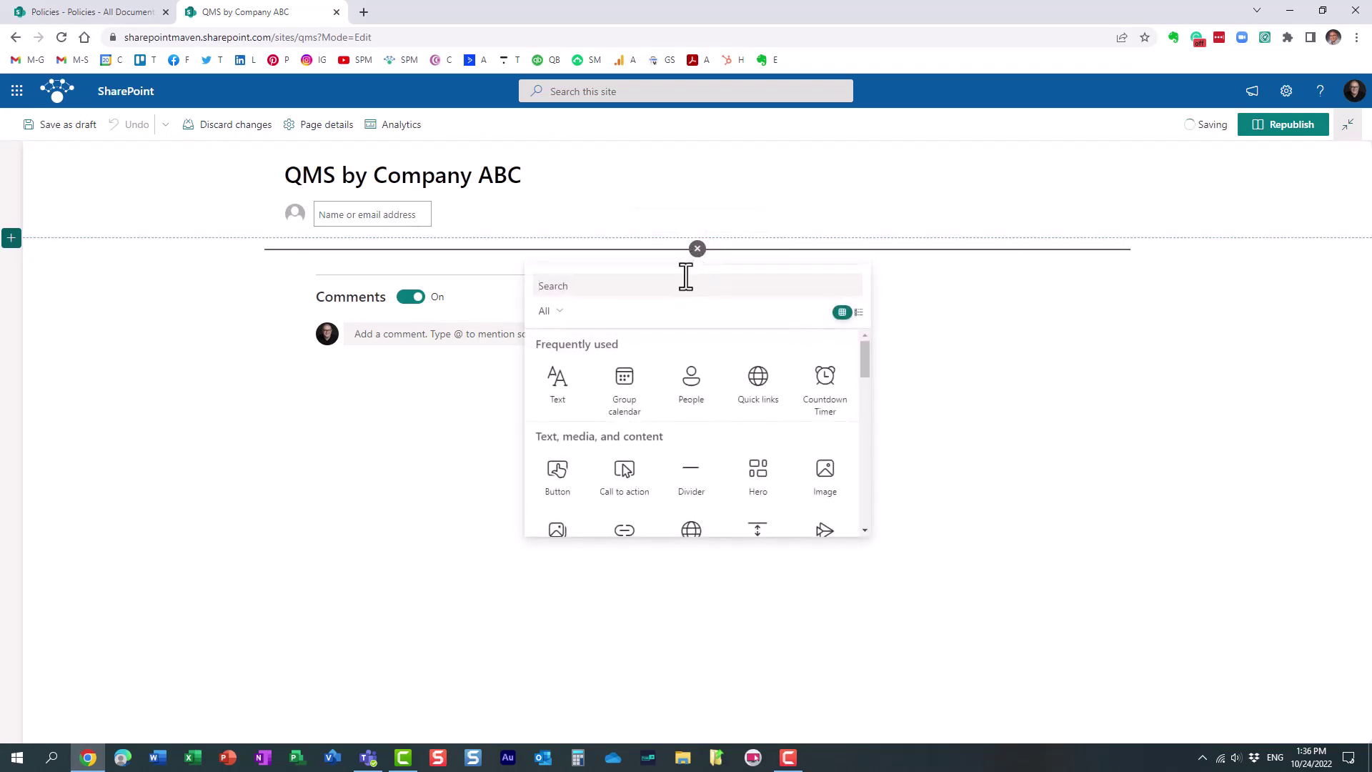
{"action": "type", "text": "embe"}
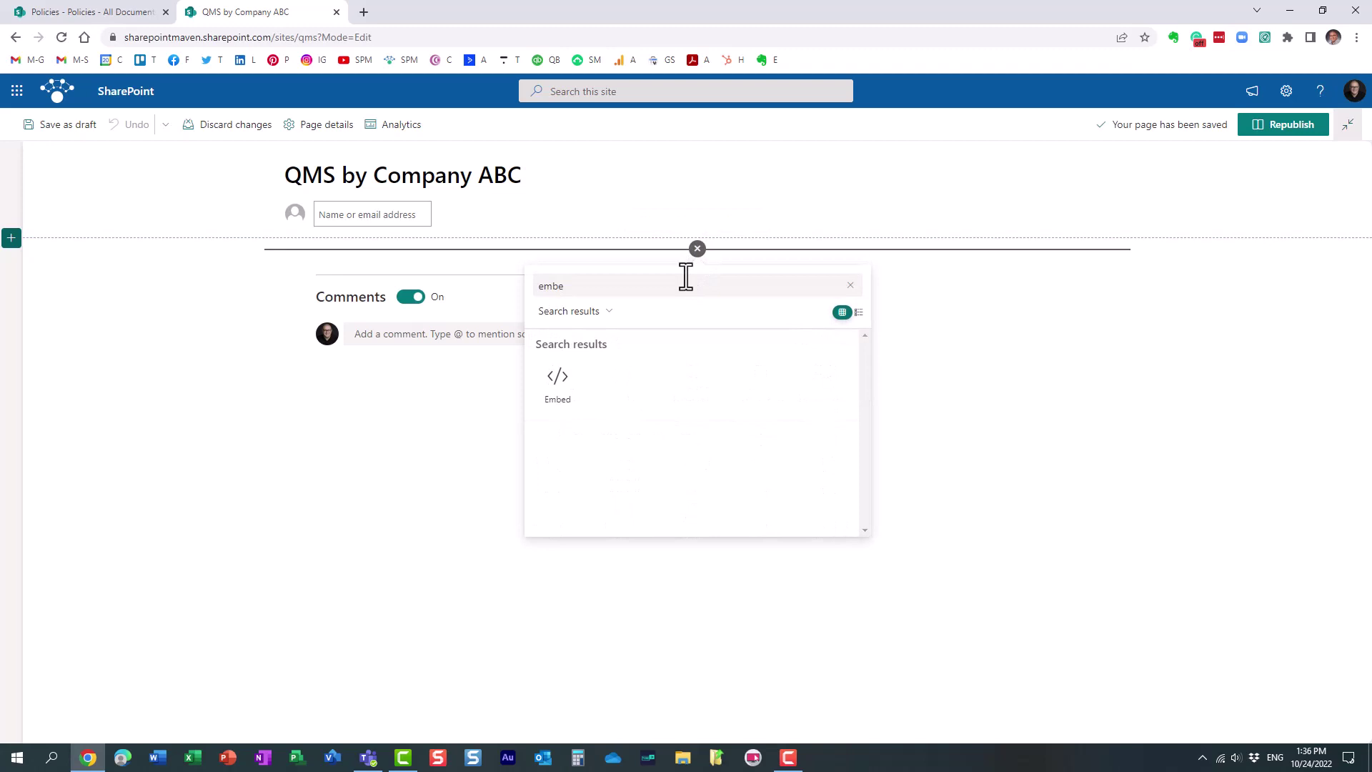
{"action": "left_click", "coordinate": [555, 390]}
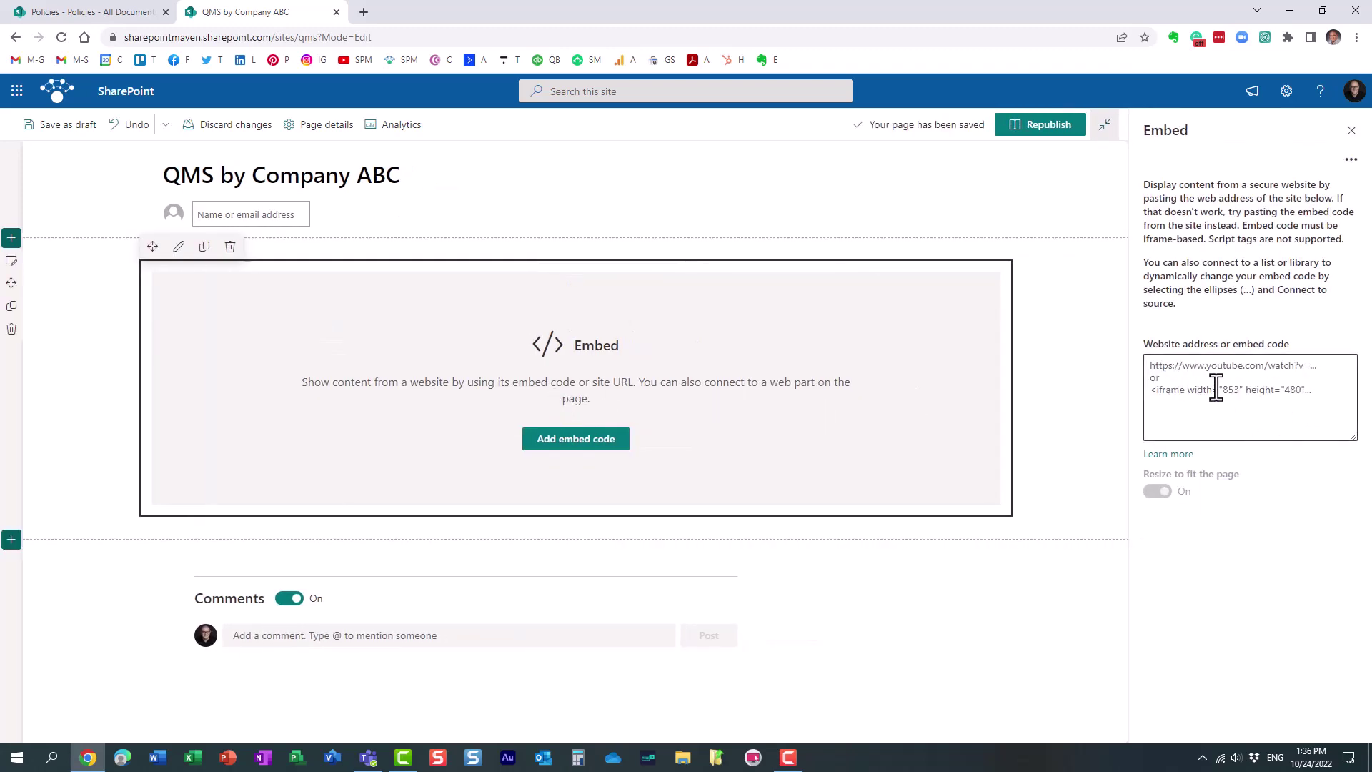
On the Policies library tab, select the library's web address and check its views
{"action": "left_click", "coordinate": [109, 15]}
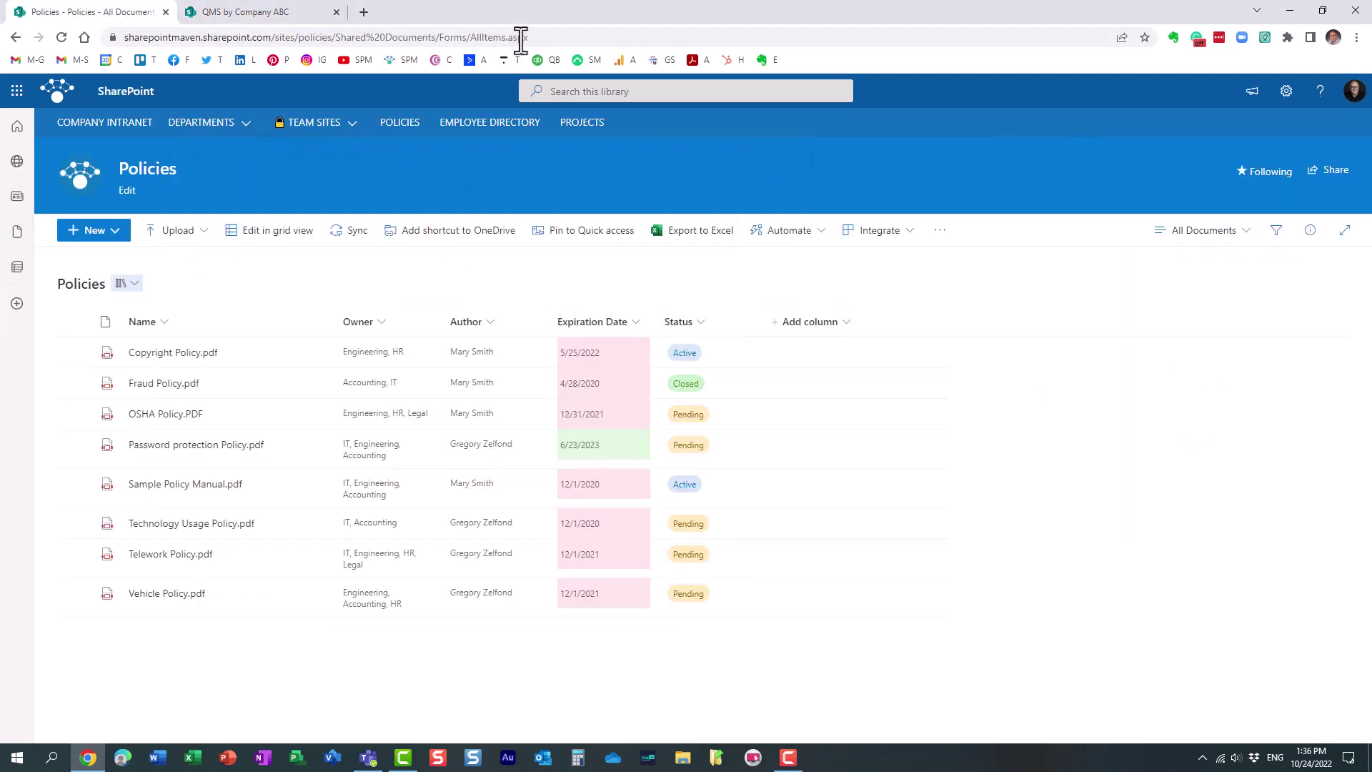
{"action": "left_click_drag", "start_coordinate": [552, 37], "coordinate": [63, 37]}
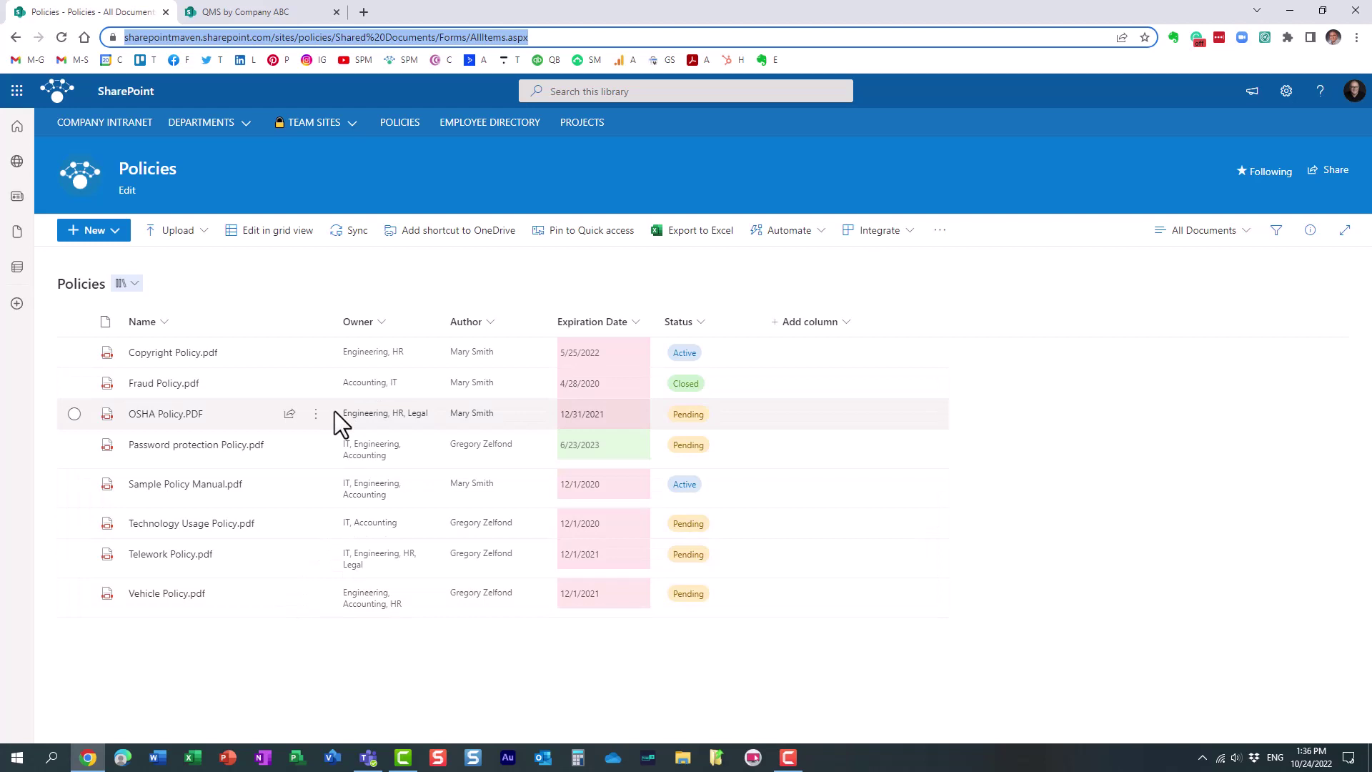
{"action": "left_click", "coordinate": [1208, 234]}
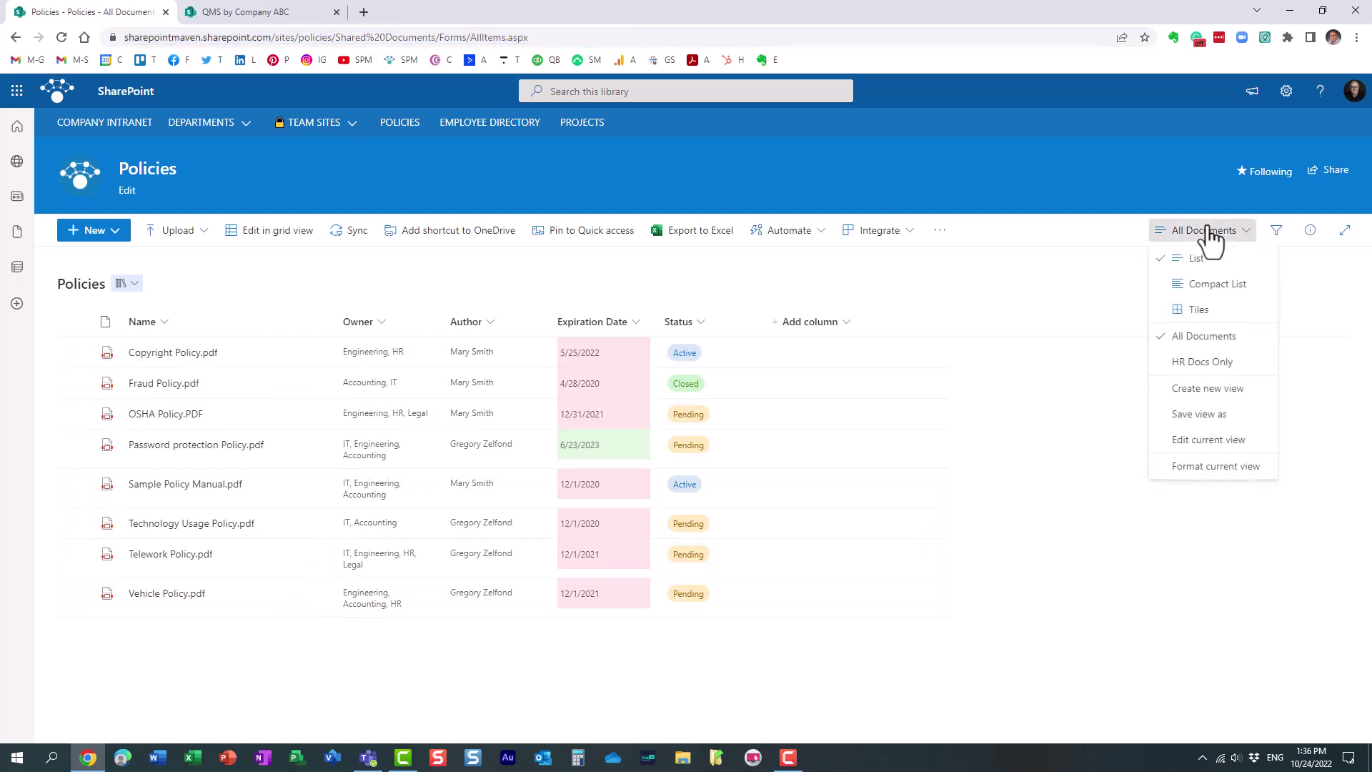
{"action": "left_click", "coordinate": [1108, 197]}
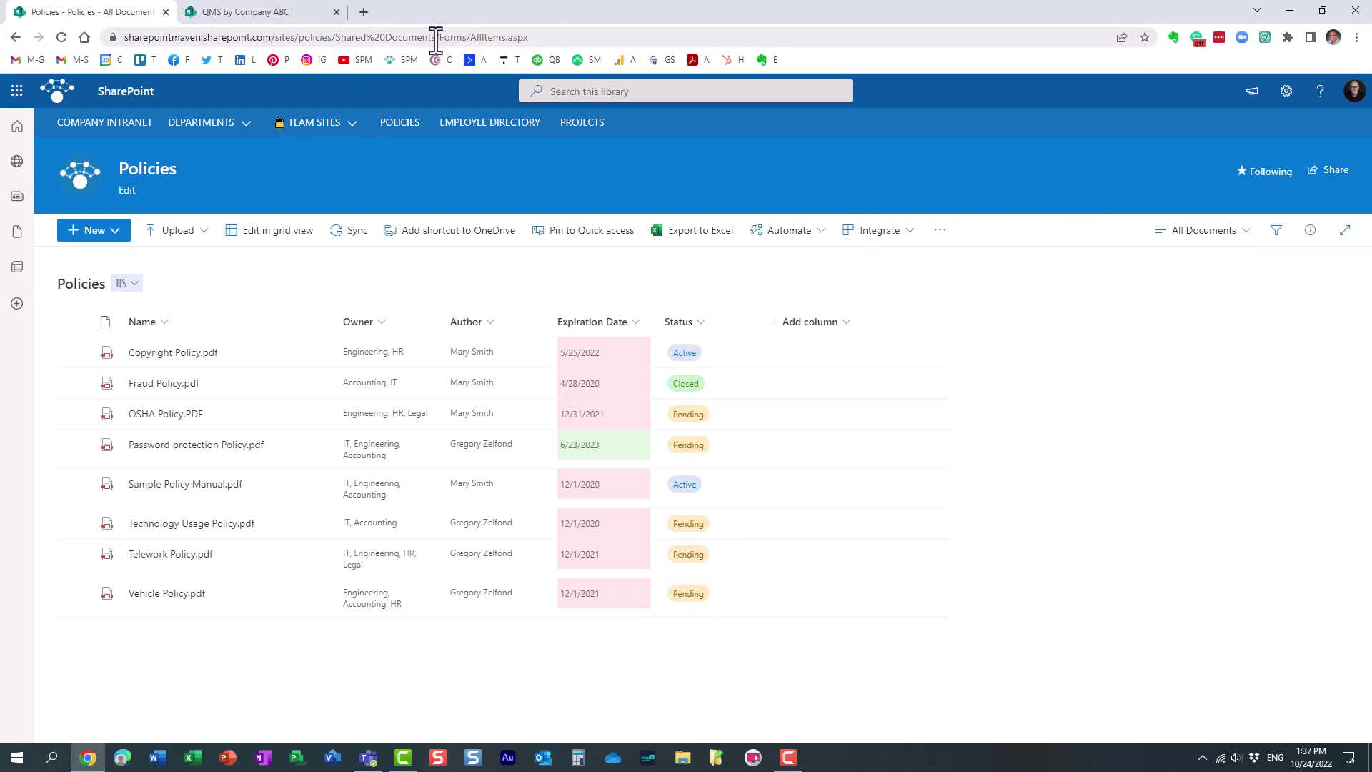
Paste the Policies library address, up to Shared Documents, into the Embed web part's address box
{"action": "left_click_drag", "start_coordinate": [435, 41], "coordinate": [8, 43]}
{"action": "key", "text": "ctrl+c"}
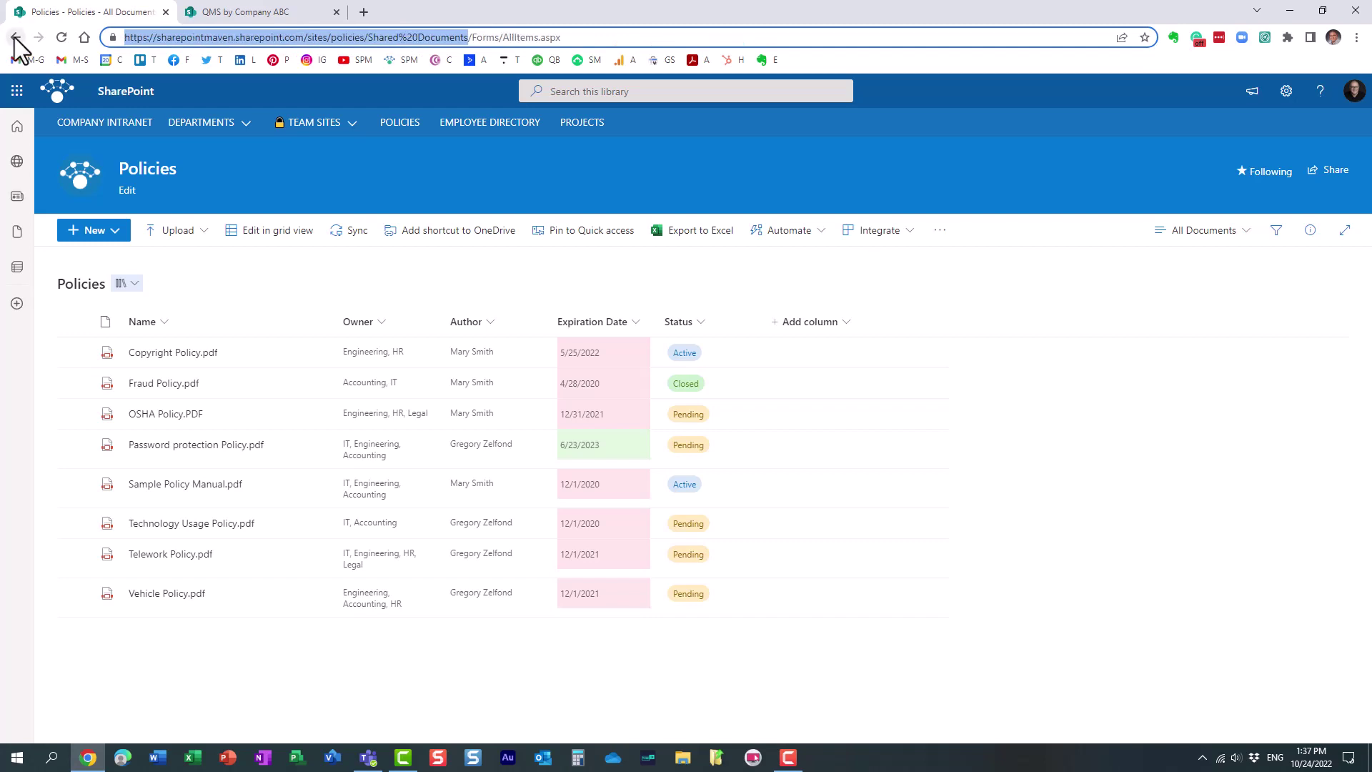
{"action": "left_click", "coordinate": [263, 10]}
{"action": "left_click", "coordinate": [1216, 406]}
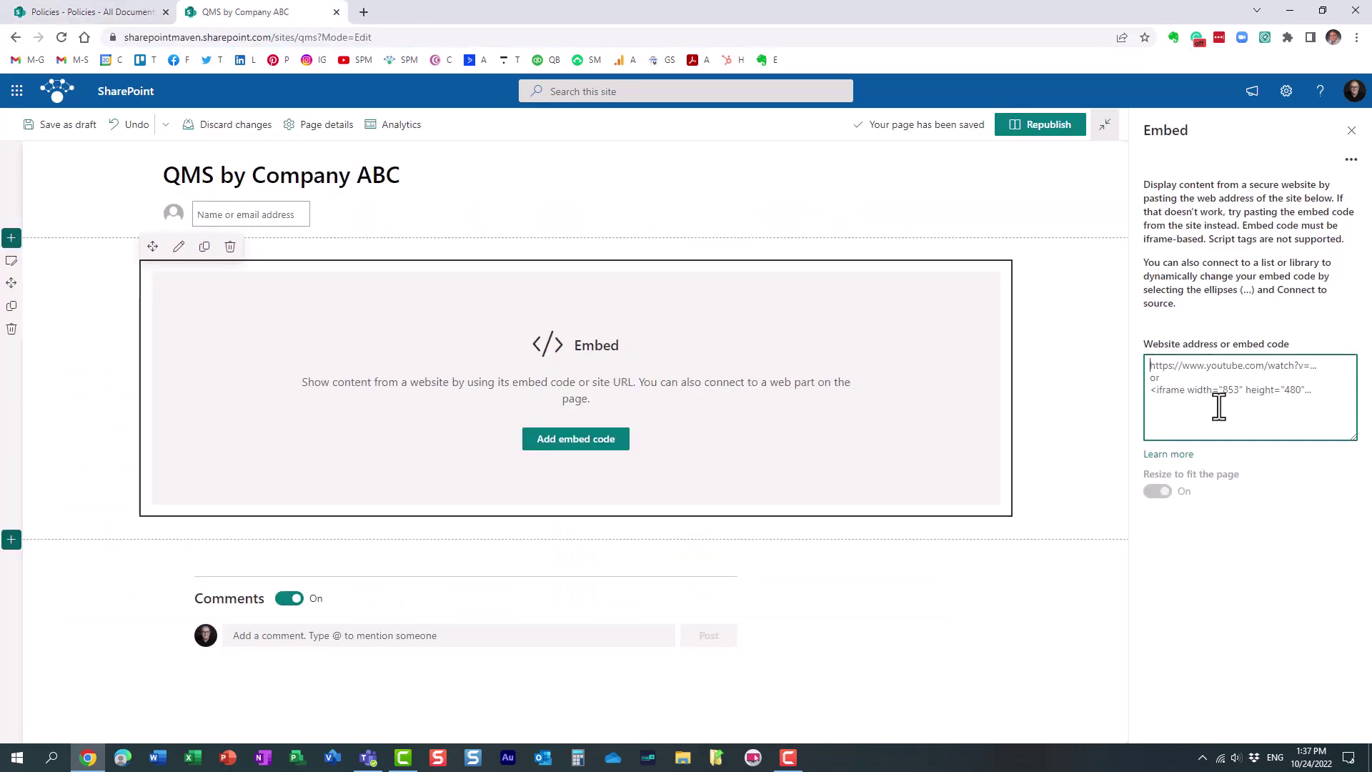
{"action": "key", "text": "ctrl+v"}
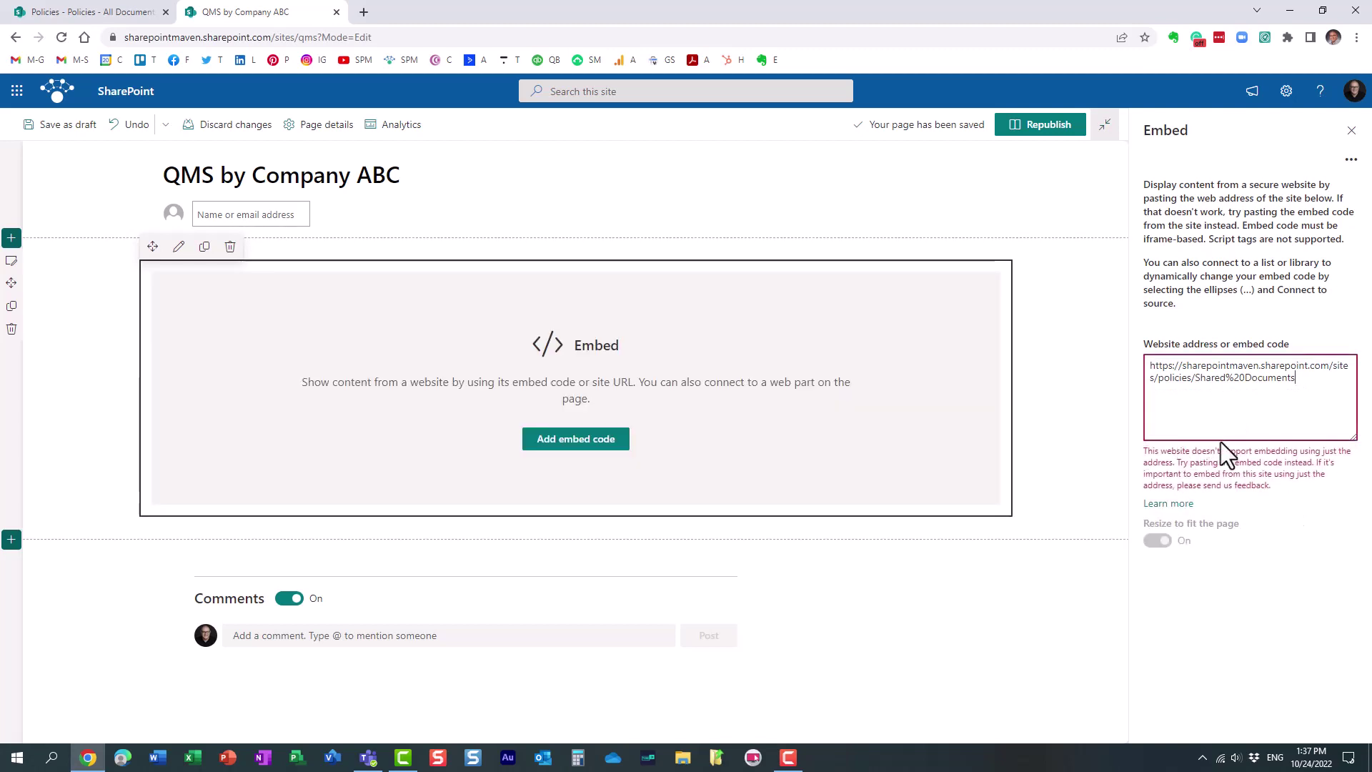
Replace the embed address with the library's full AllItems.aspx URL
{"action": "left_click", "coordinate": [132, 15]}
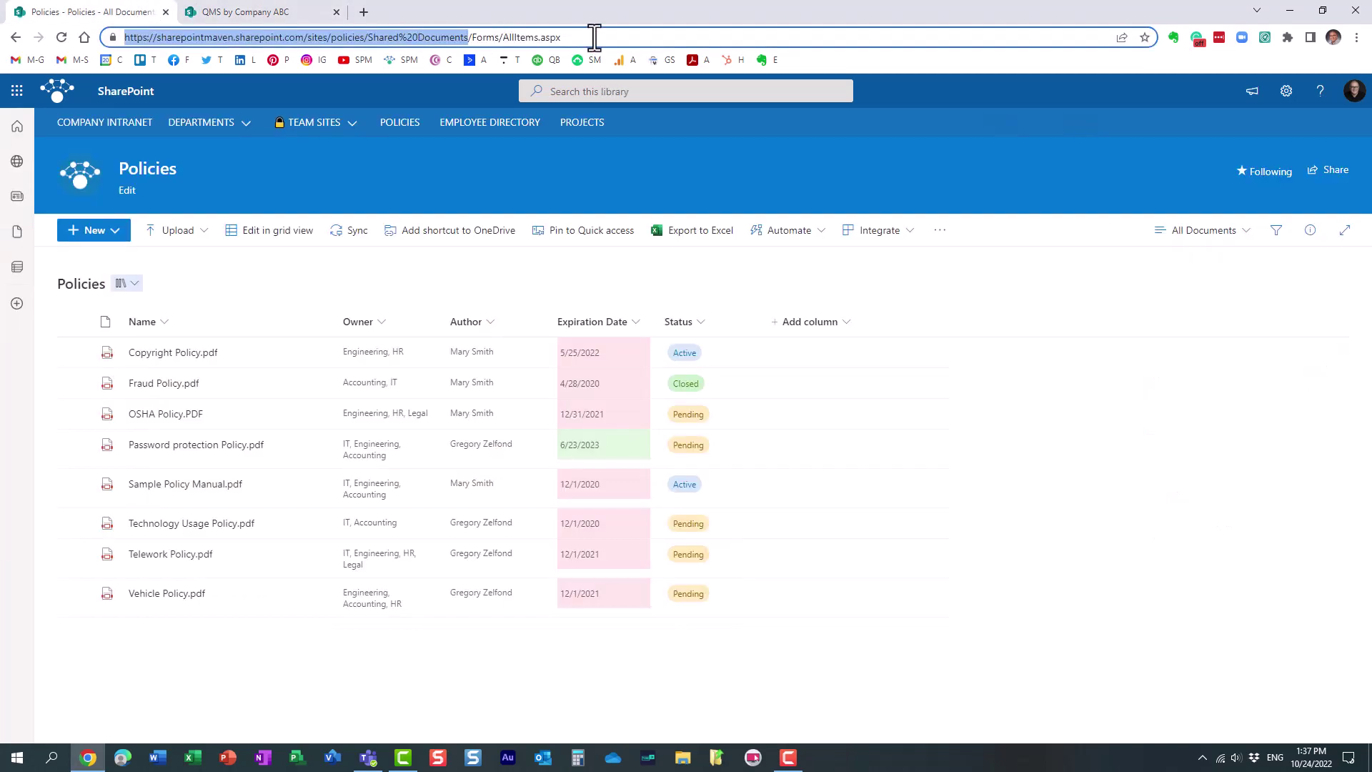
{"action": "left_click_drag", "start_coordinate": [591, 37], "coordinate": [85, 36]}
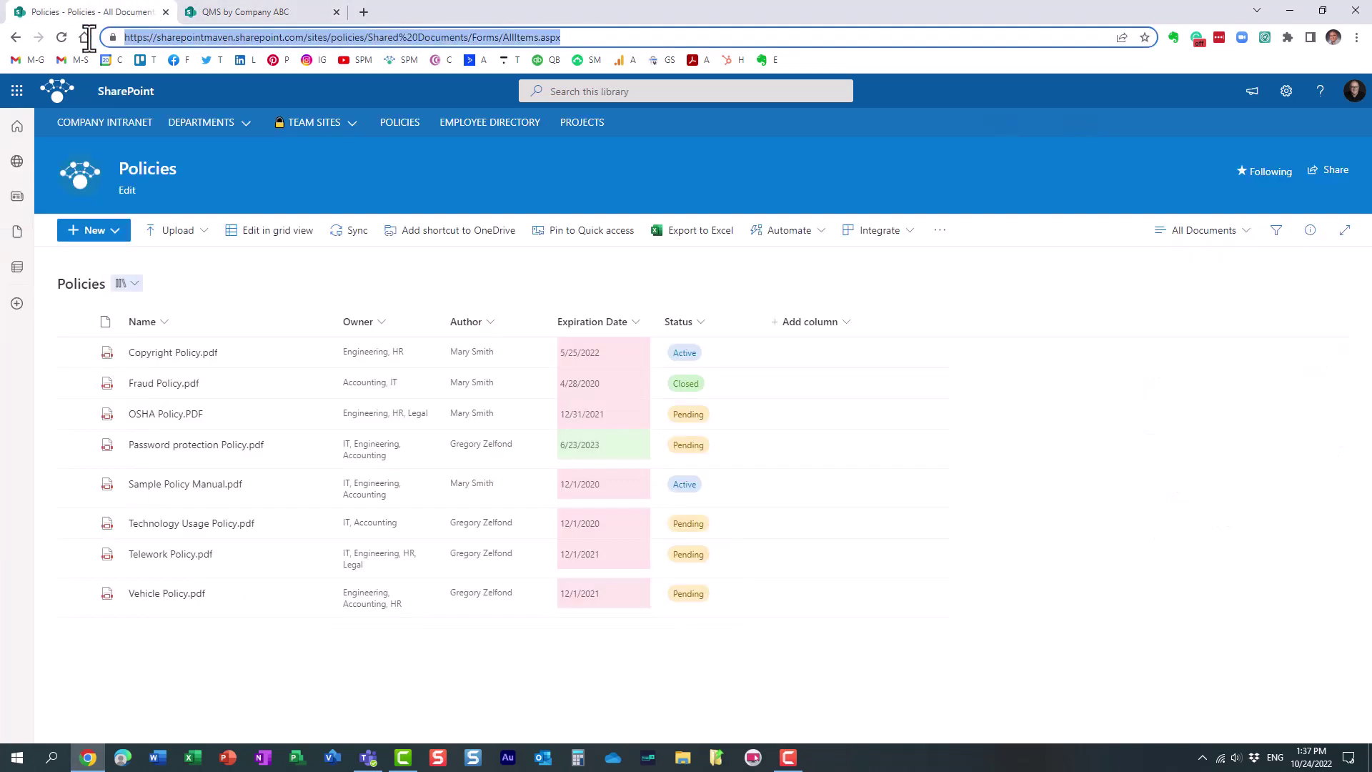
{"action": "left_click", "coordinate": [270, 15]}
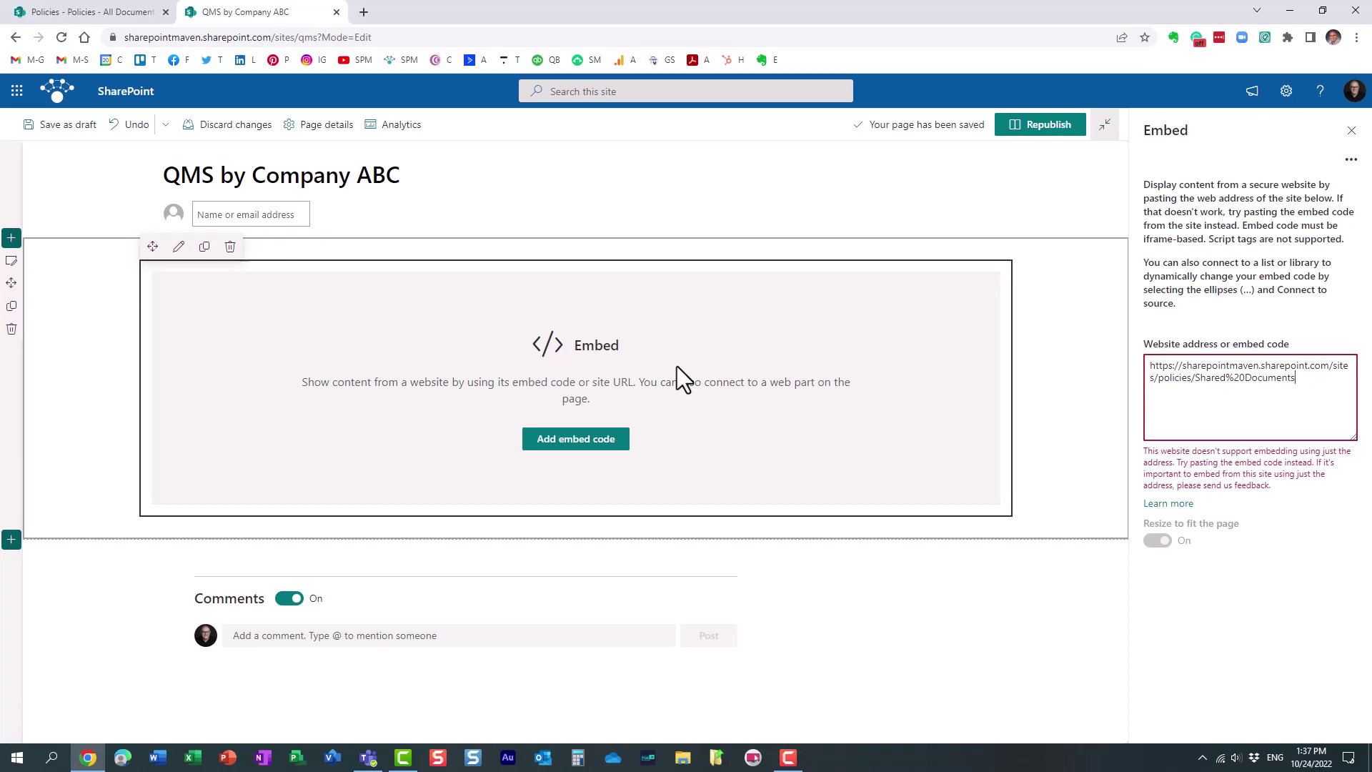
{"action": "triple_click", "coordinate": [1299, 374]}
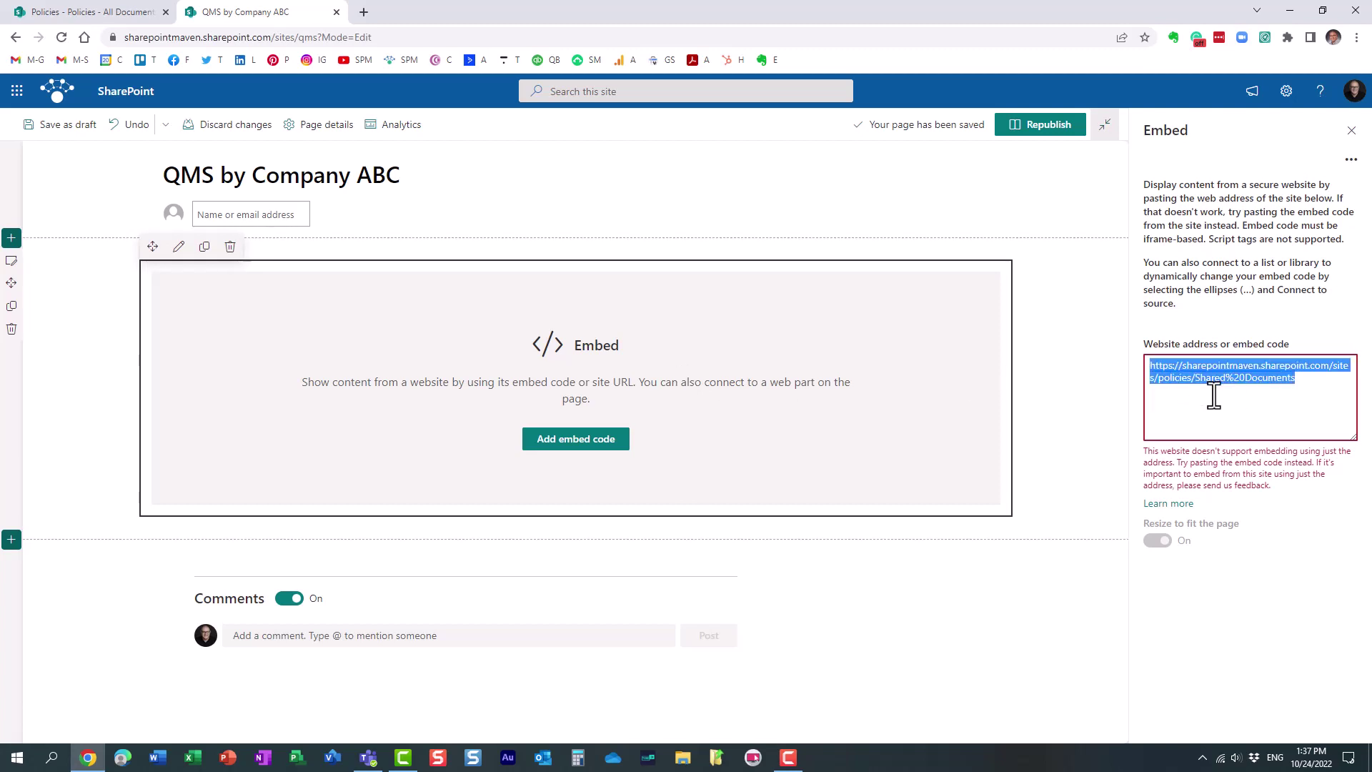
{"action": "type", "text": "https://sharepointmaven.sharepoint.com/sites/policies/Shared%20Documents/Forms/AllItems.aspx"}
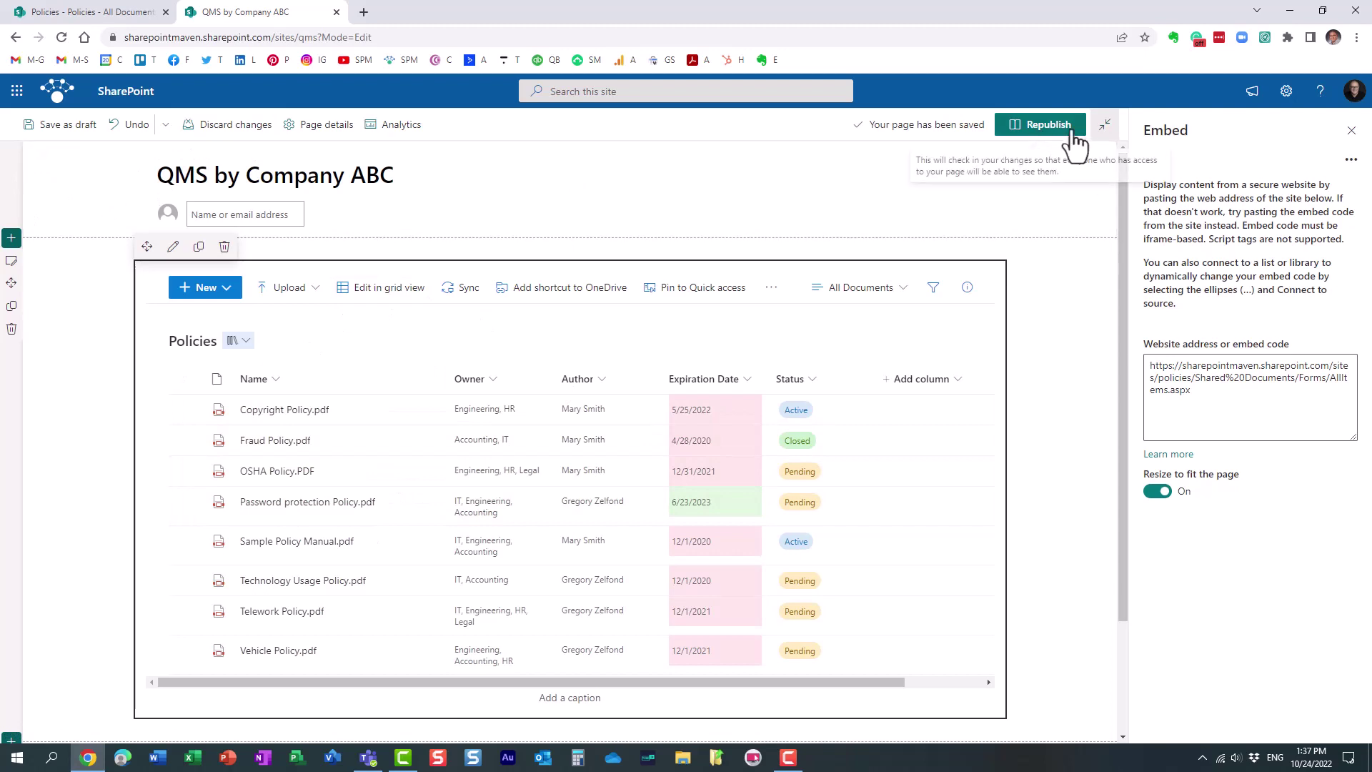
Republish the home page, open Copyright Policy.pdf from the embedded library, then close its preview
{"action": "left_click", "coordinate": [1049, 125]}
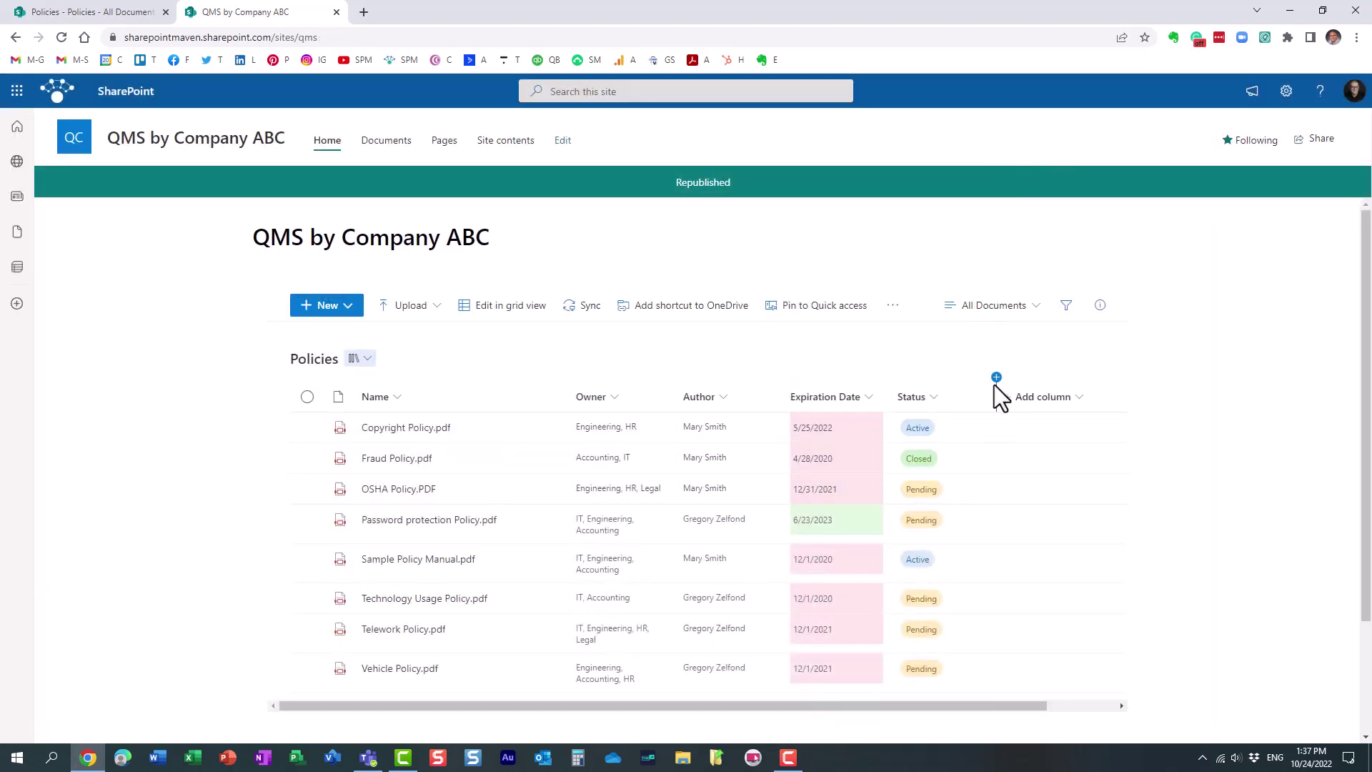
{"action": "scroll", "coordinate": [994, 386], "scroll_direction": "down", "scroll_amount": 1}
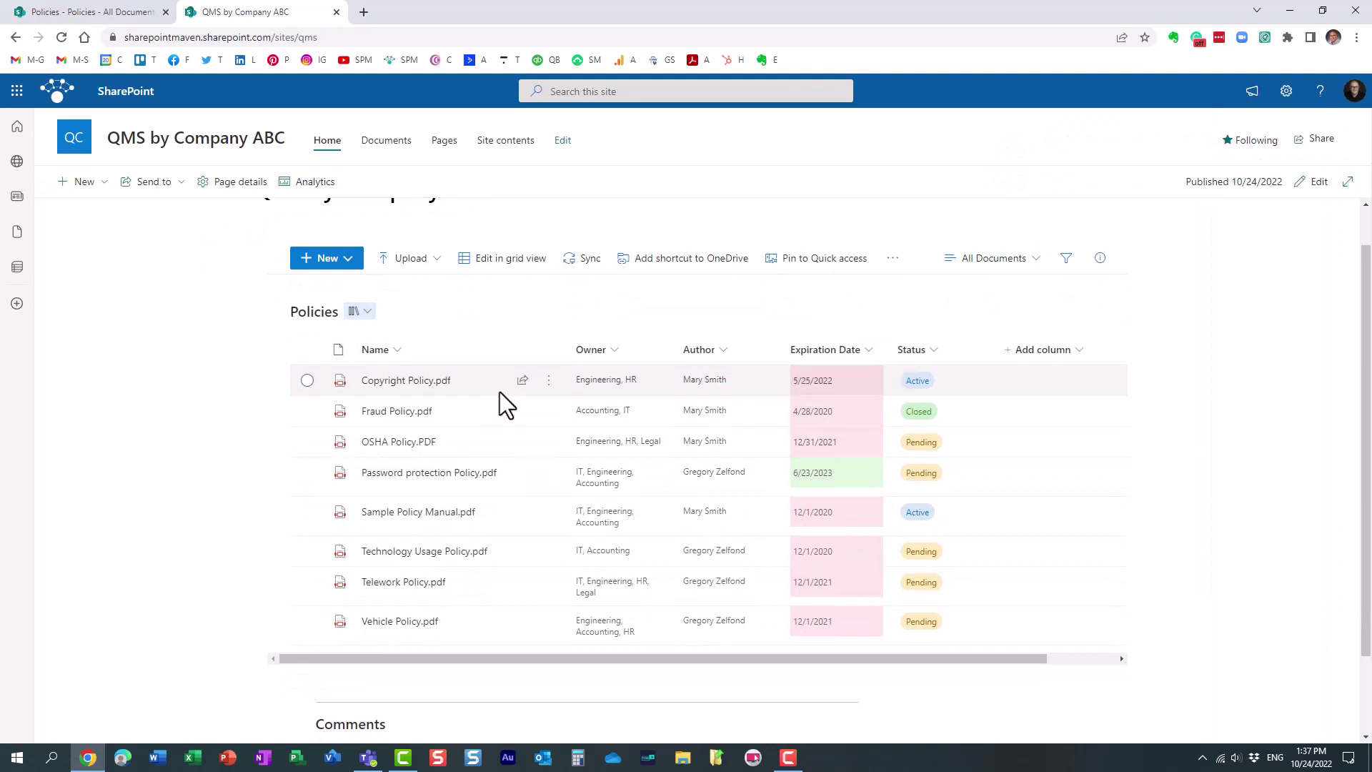
{"action": "left_click", "coordinate": [404, 386]}
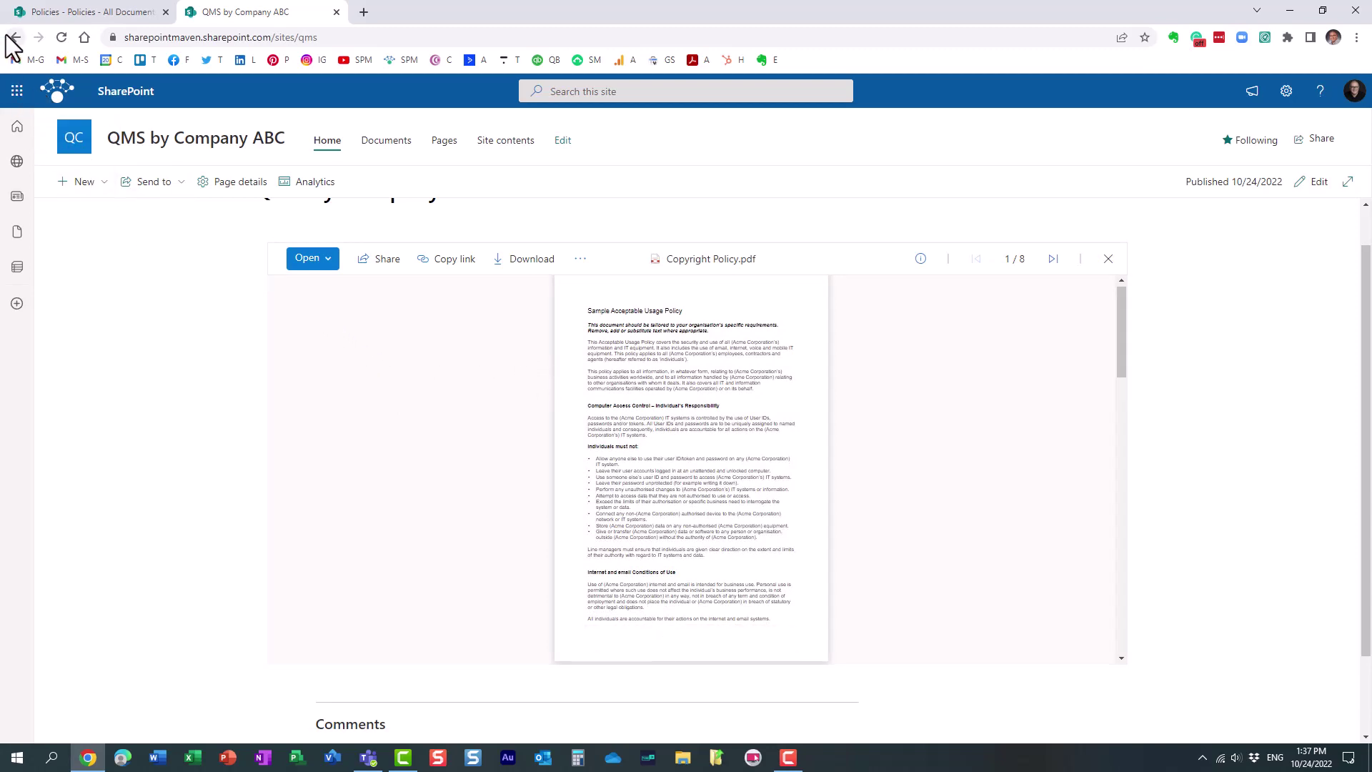
{"action": "left_click", "coordinate": [325, 146]}
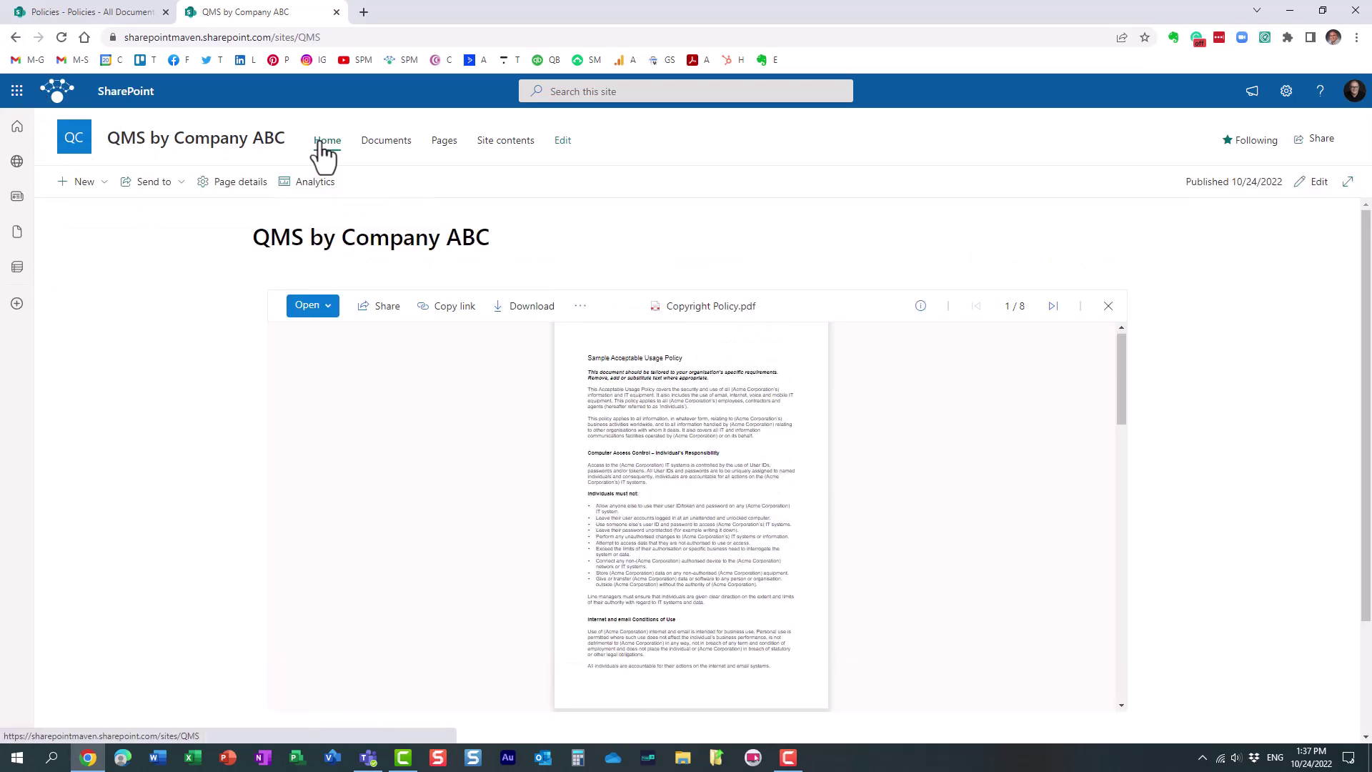
{"action": "left_click", "coordinate": [18, 40]}
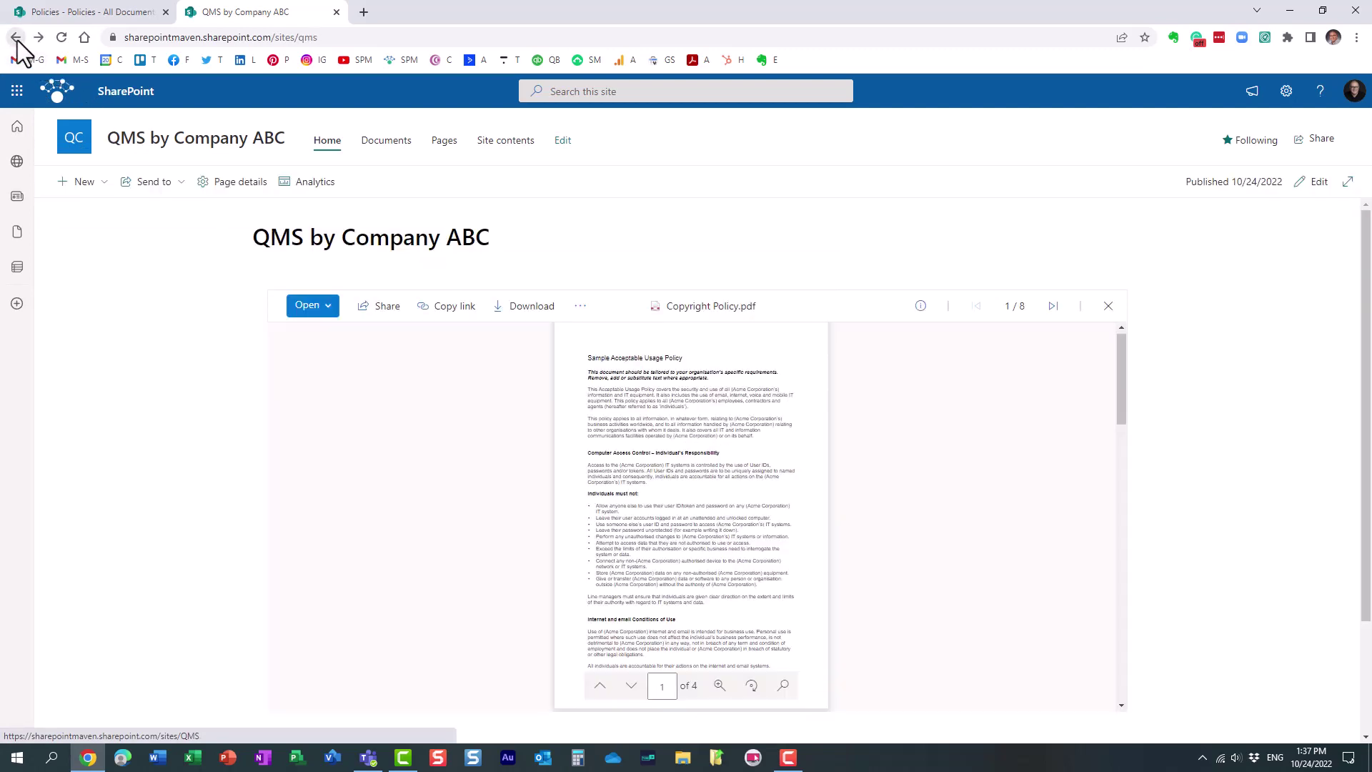
{"action": "left_click", "coordinate": [1108, 306]}
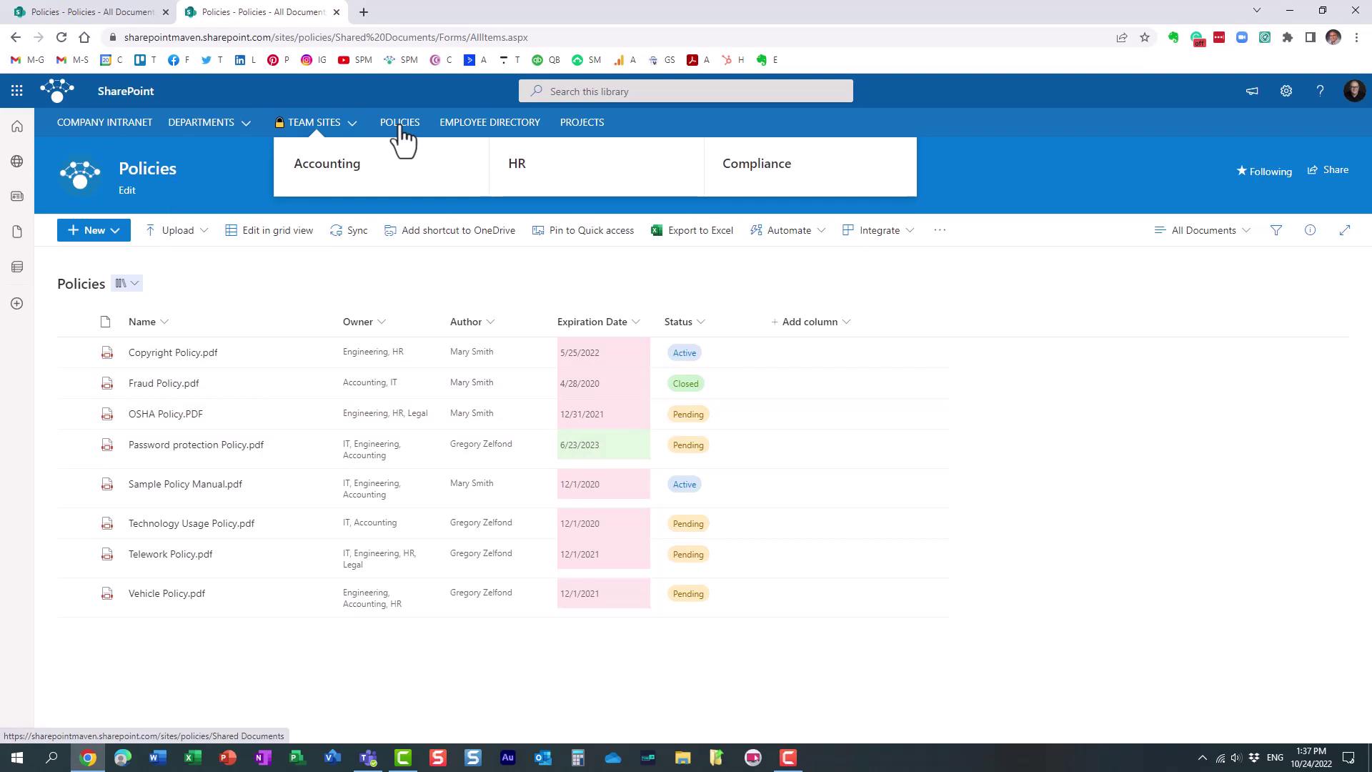
Copy the Intranet Projects list's address, then change the URL path to 'qms' to reach the QMS site
{"action": "left_click", "coordinate": [583, 127]}
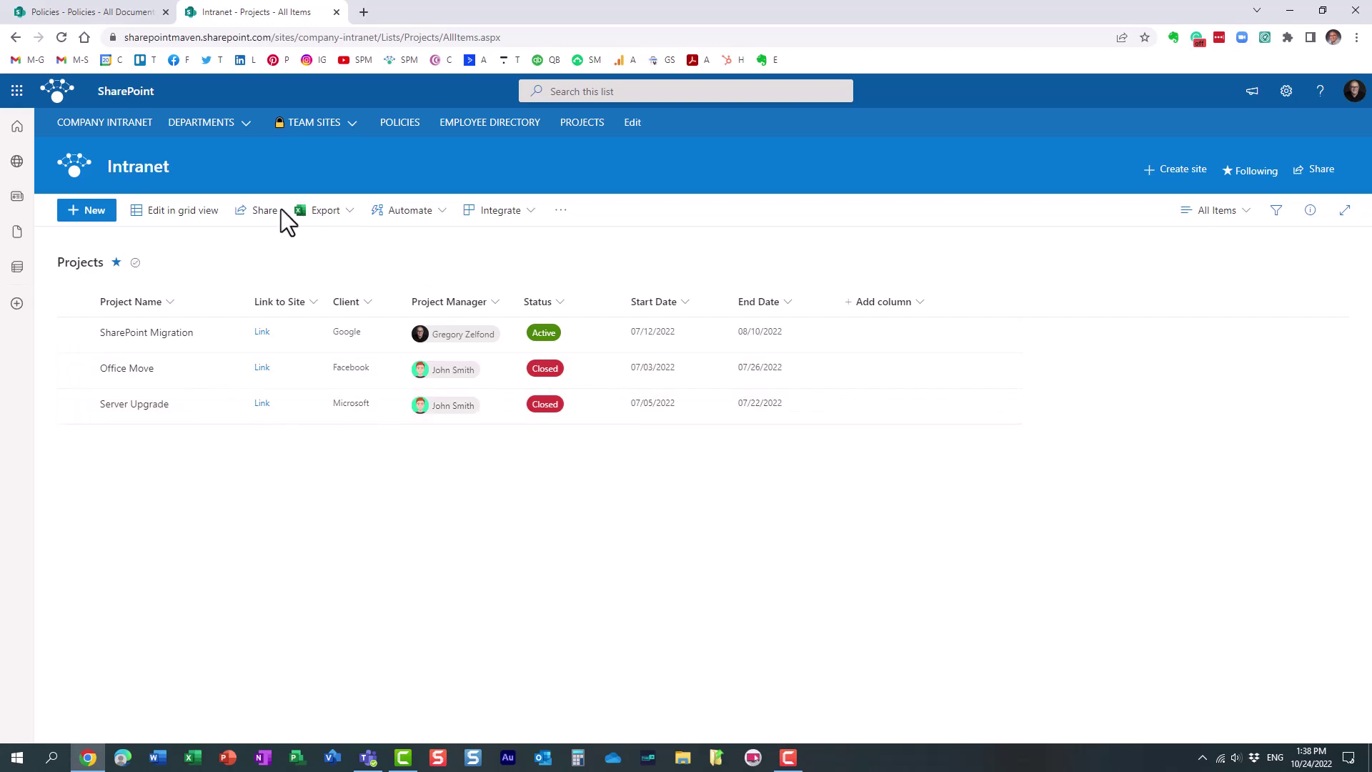
{"action": "left_click", "coordinate": [521, 38]}
{"action": "key", "text": "ctrl+c"}
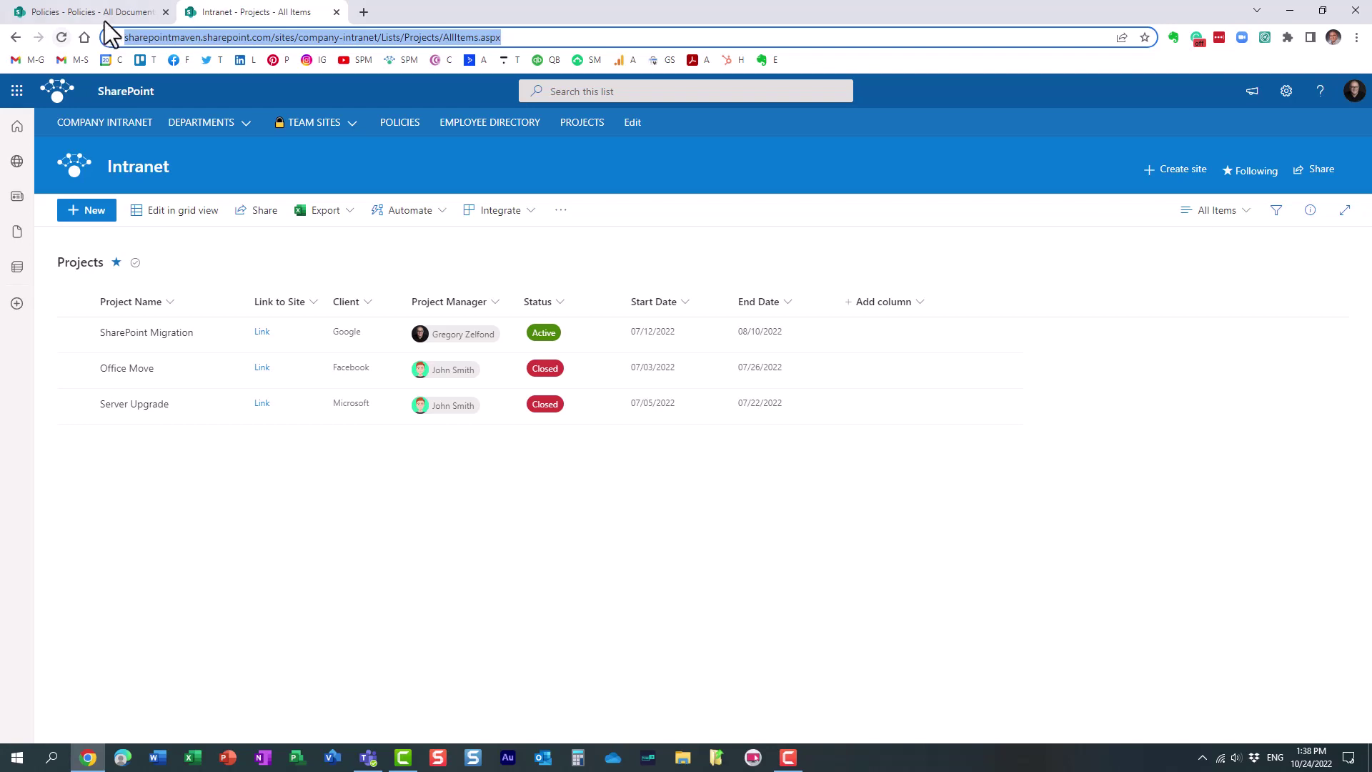
{"action": "left_click", "coordinate": [325, 38]}
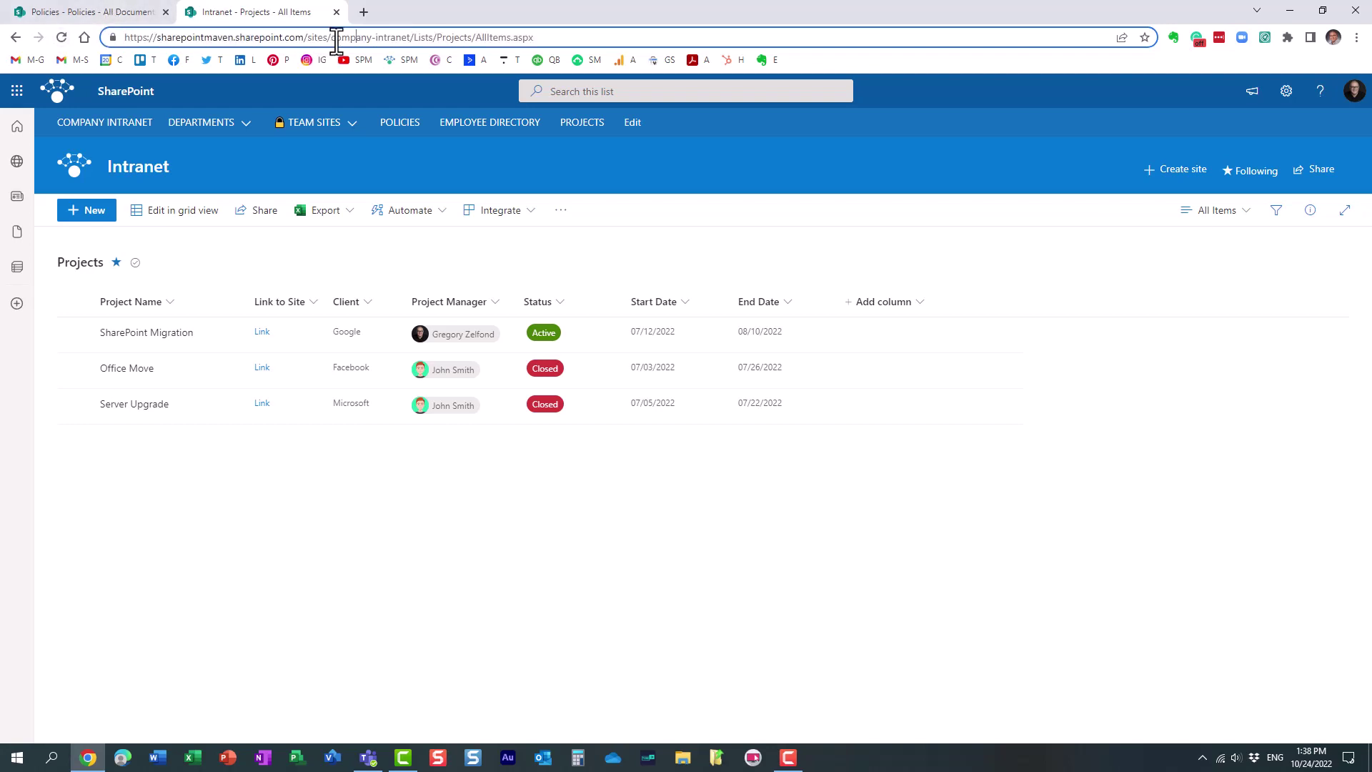
{"action": "left_click_drag", "start_coordinate": [331, 38], "coordinate": [657, 38]}
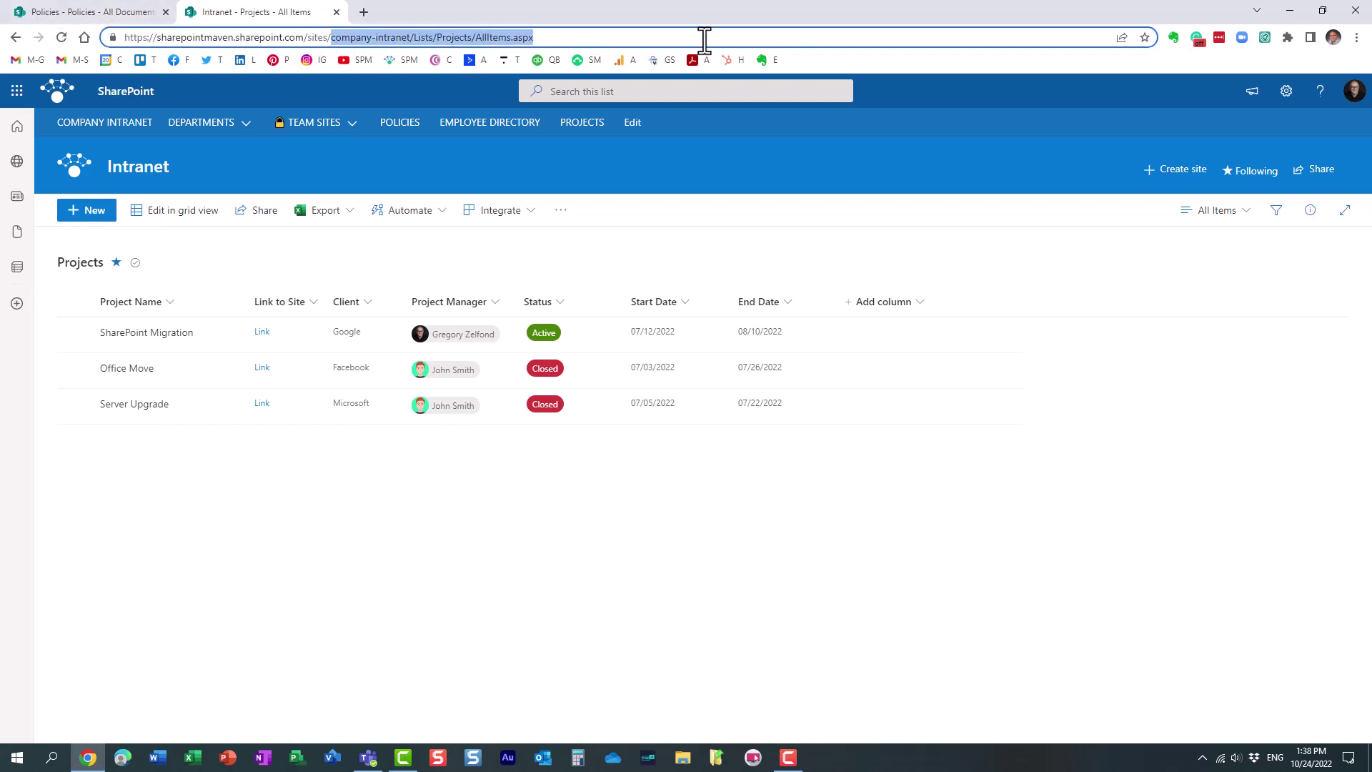
{"action": "type", "text": "qms"}
{"action": "key", "text": "Return"}
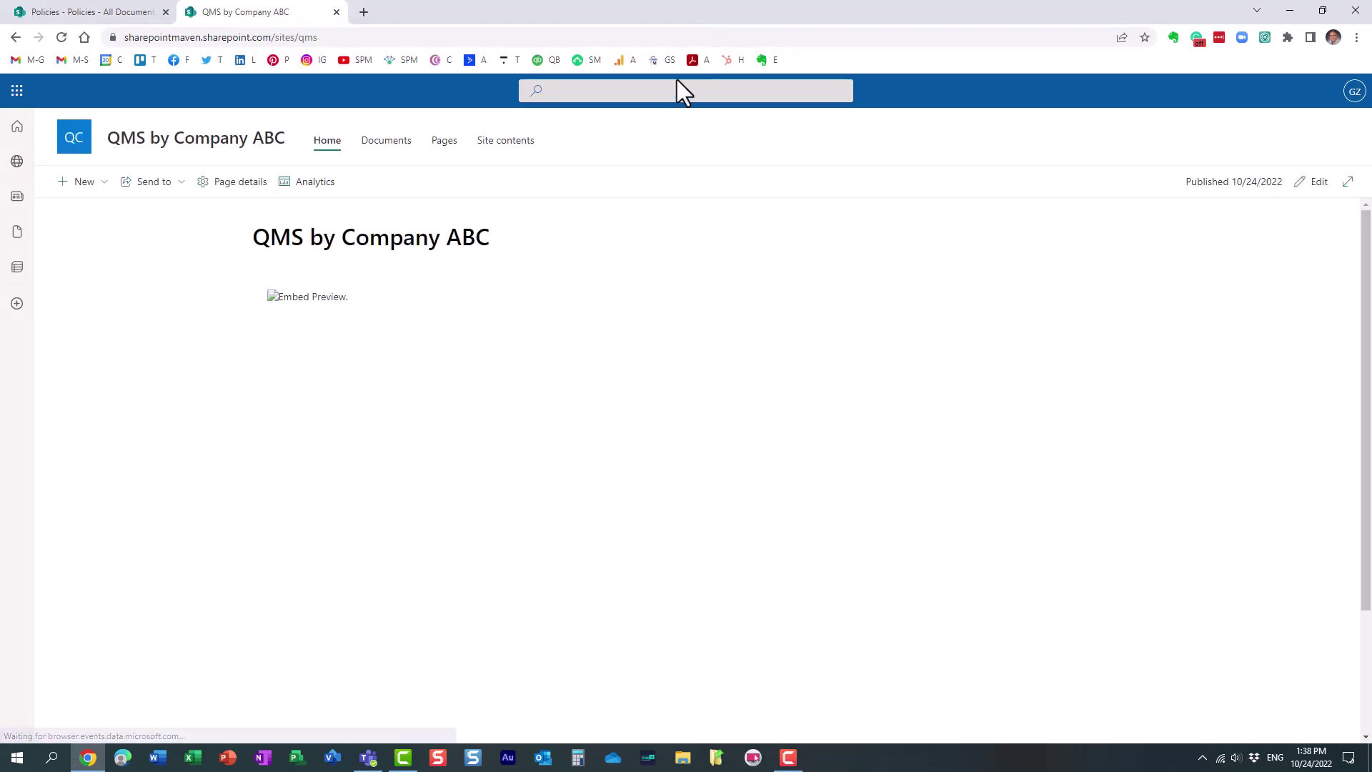
Edit the home page and add a one-column section below the Policies library with an Embed web part
{"action": "left_click", "coordinate": [1319, 183]}
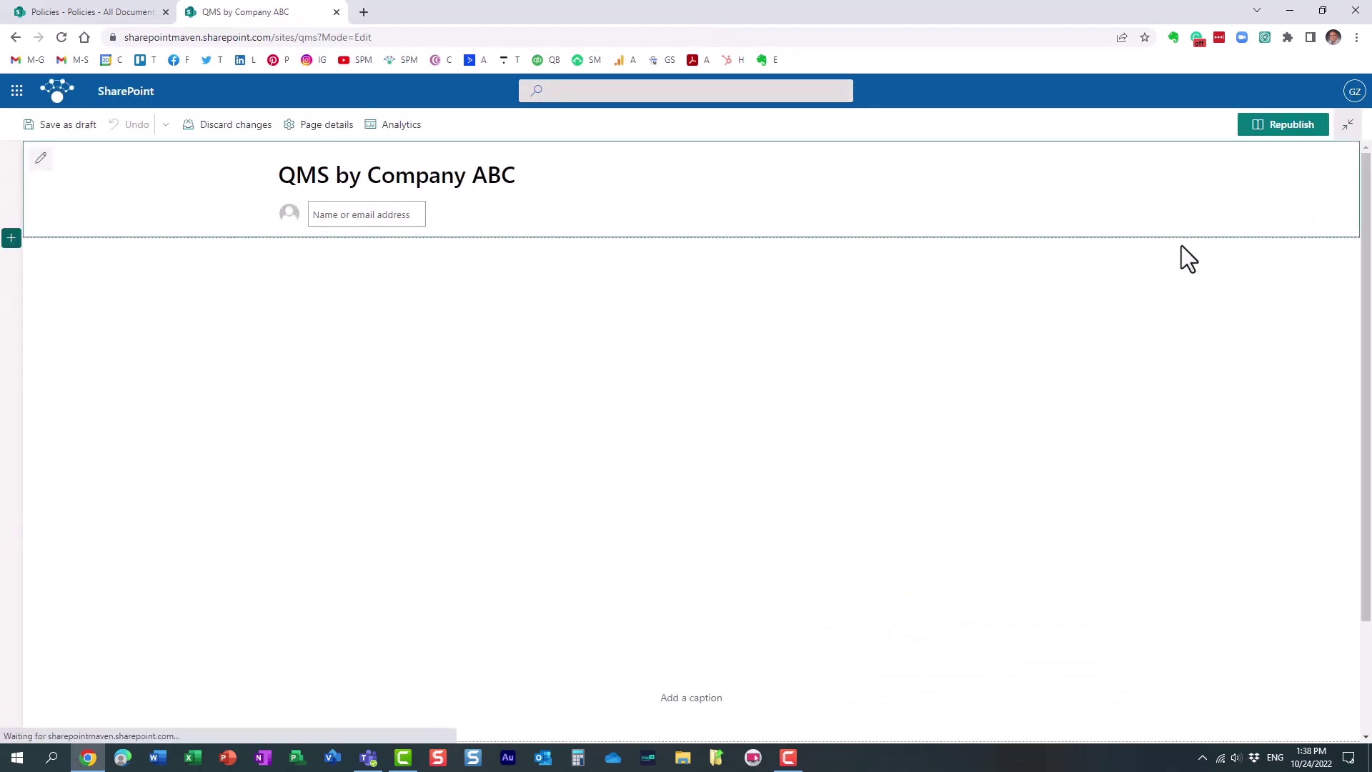
{"action": "scroll", "coordinate": [715, 543], "scroll_direction": "down", "scroll_amount": 2}
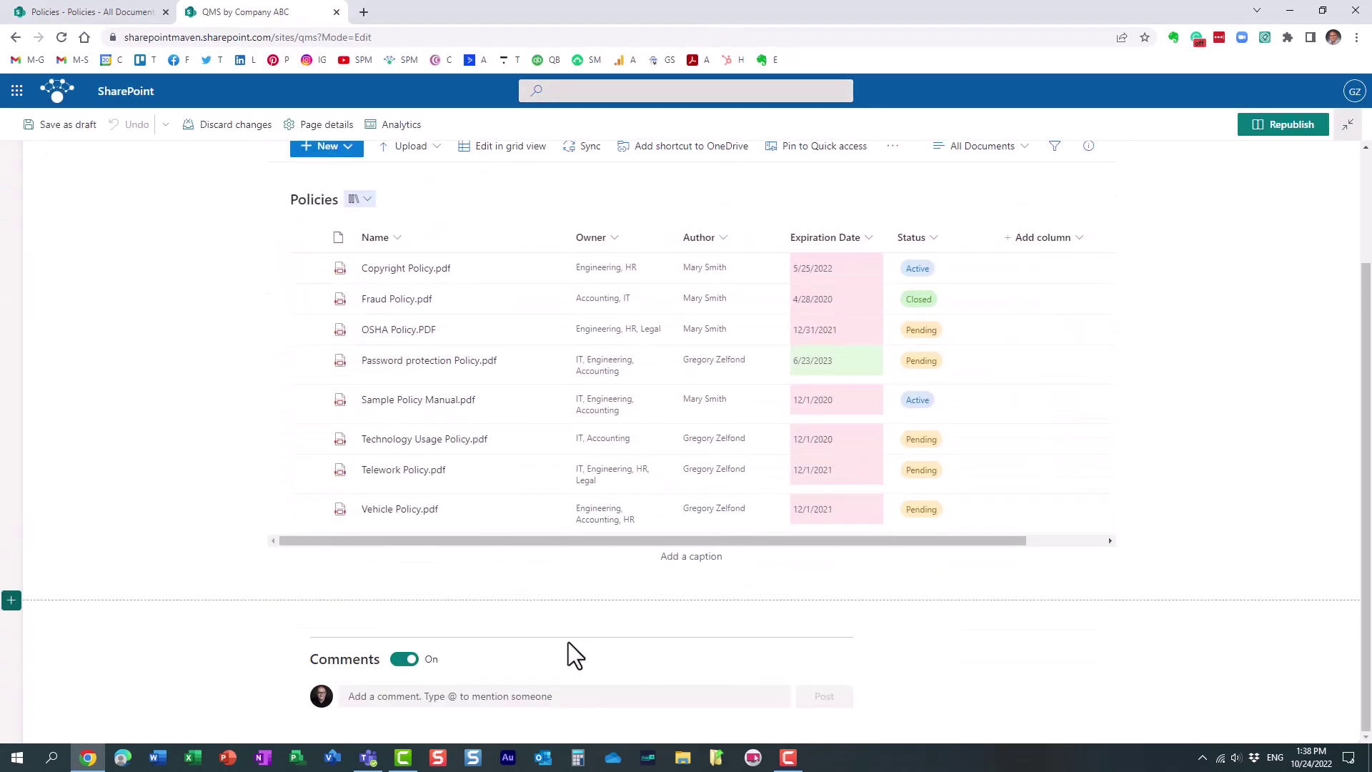
{"action": "left_click", "coordinate": [12, 600]}
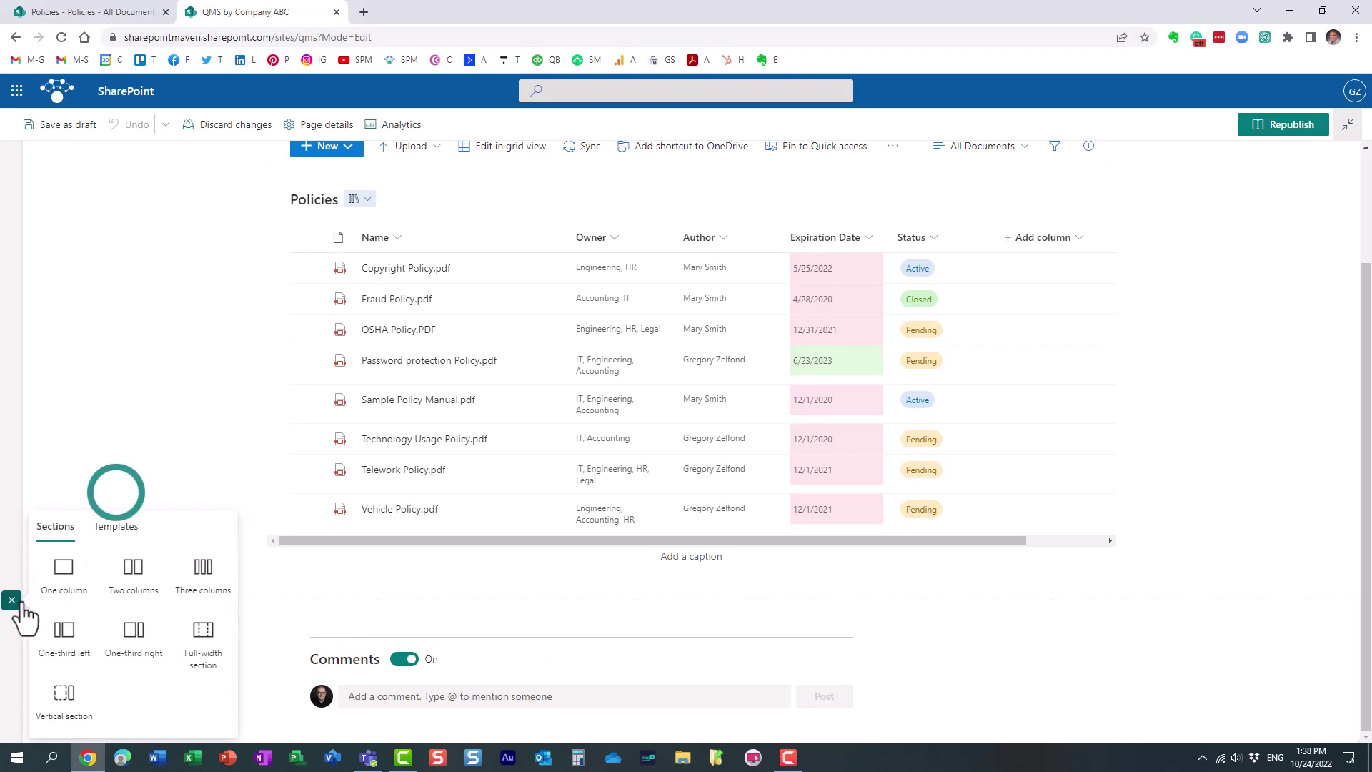
{"action": "left_click", "coordinate": [69, 587]}
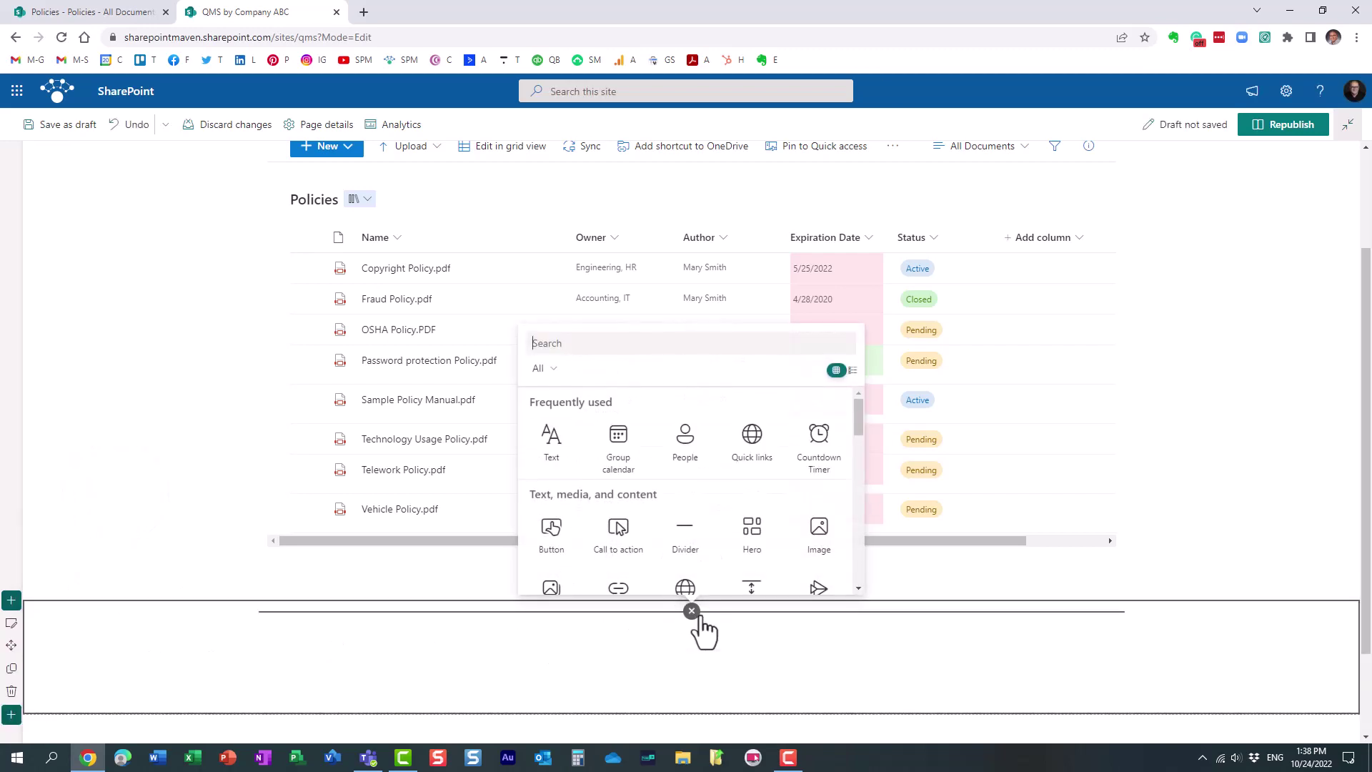
{"action": "type", "text": "emb"}
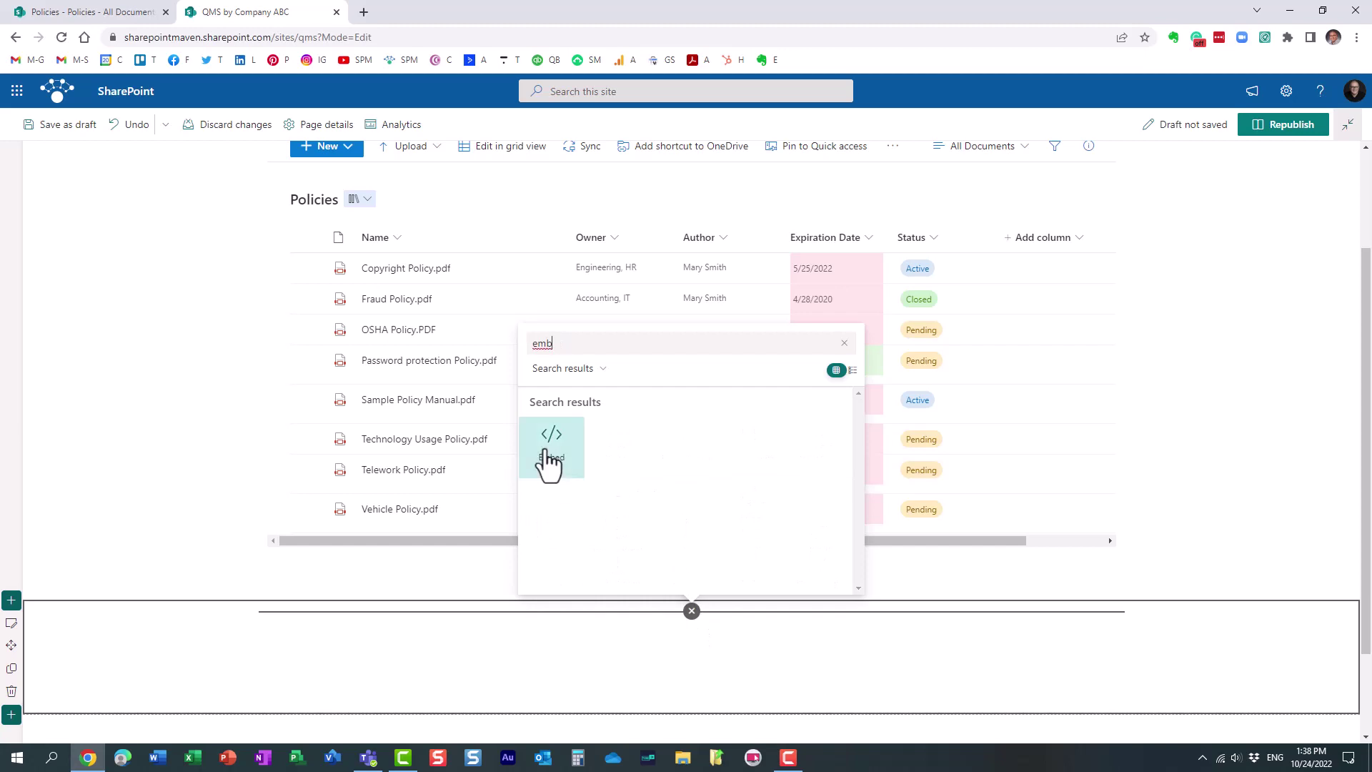
{"action": "left_click", "coordinate": [550, 447]}
Paste the Projects list address into the new embed and republish the page
{"action": "left_click", "coordinate": [1209, 398]}
{"action": "key", "text": "ctrl+v"}
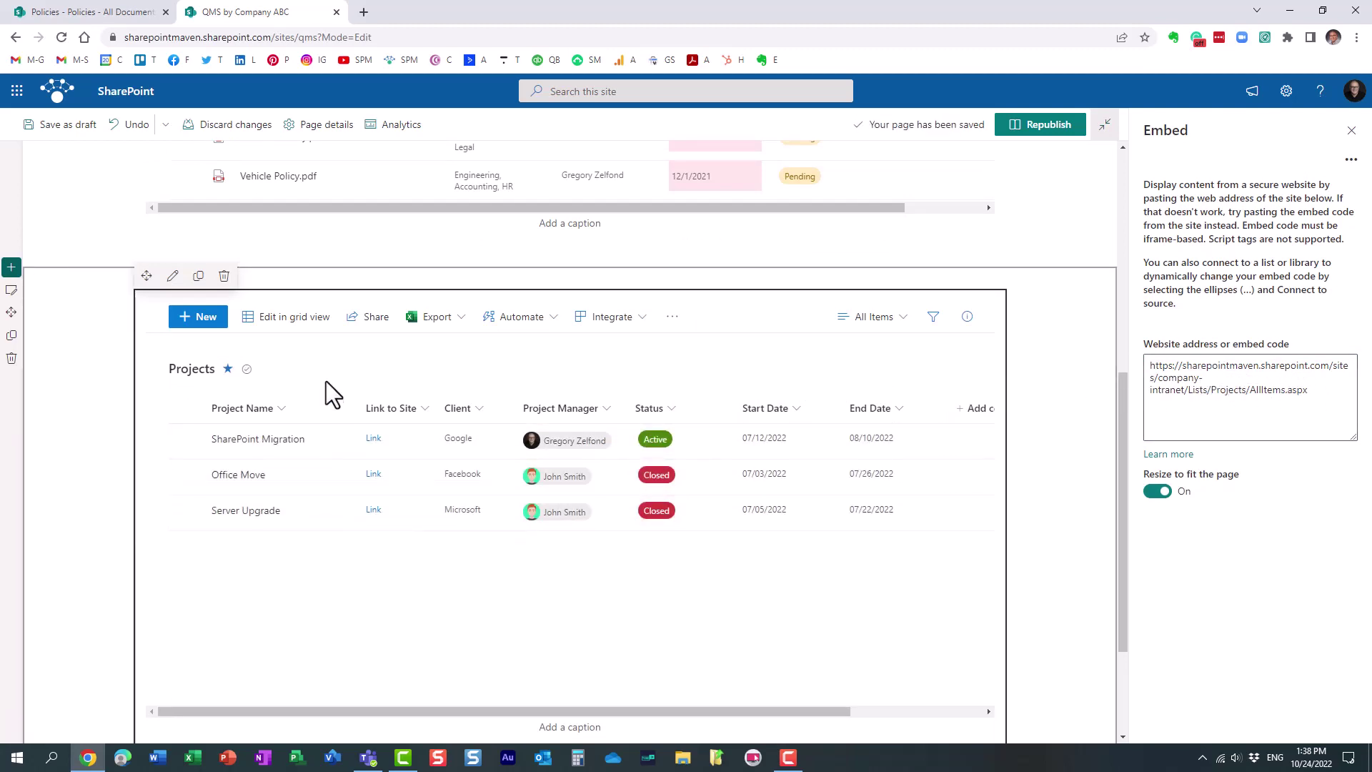
{"action": "key", "text": "F10"}
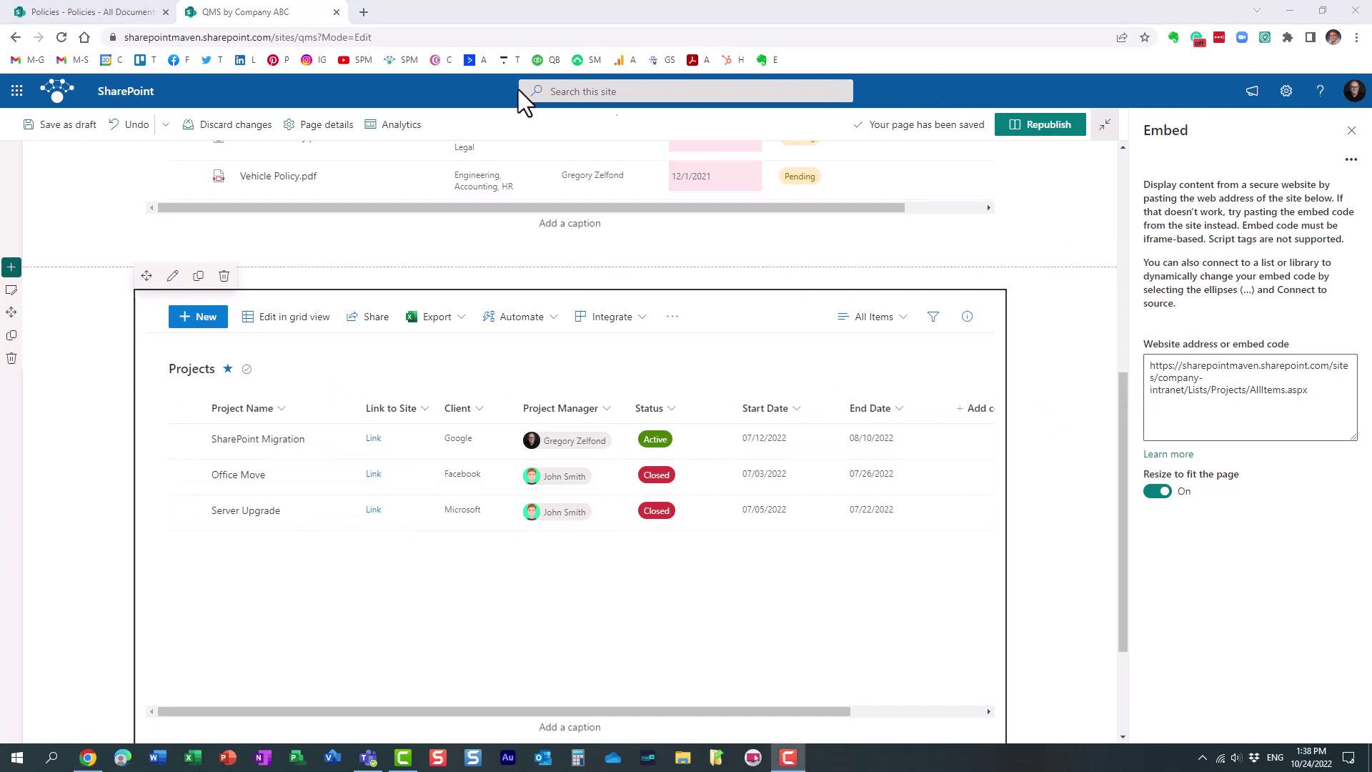
{"action": "left_click", "coordinate": [1030, 128]}
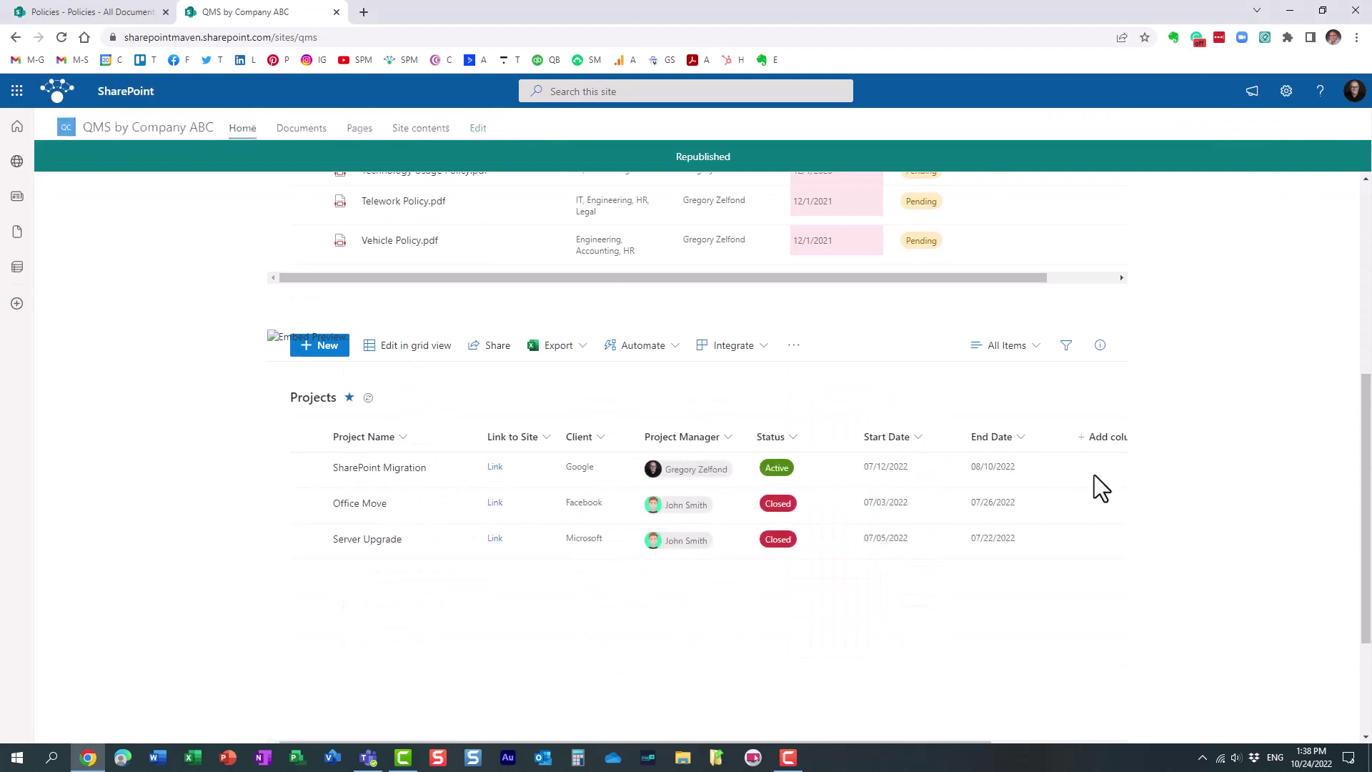
{"action": "left_click_drag", "start_coordinate": [1363, 419], "coordinate": [1361, 260]}
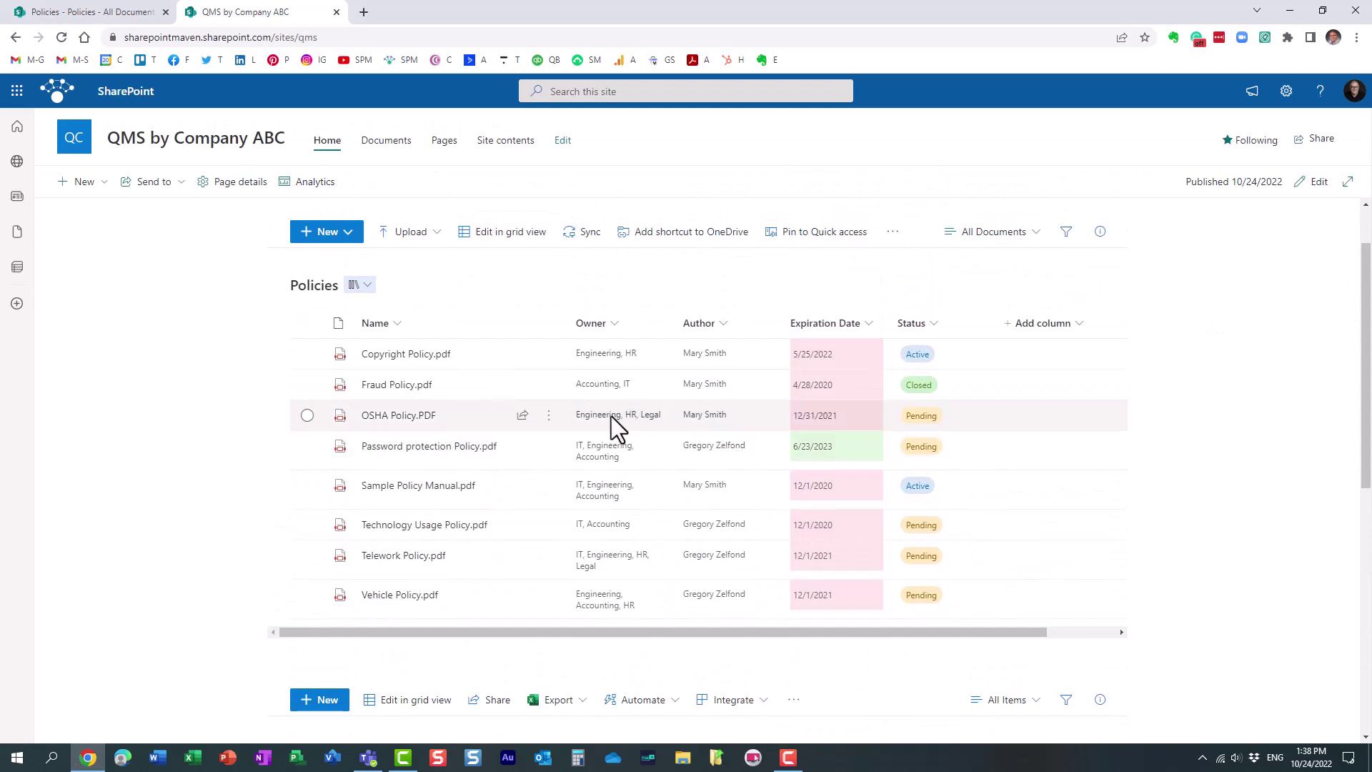
{"action": "scroll", "coordinate": [523, 477], "scroll_direction": "down", "scroll_amount": 3}
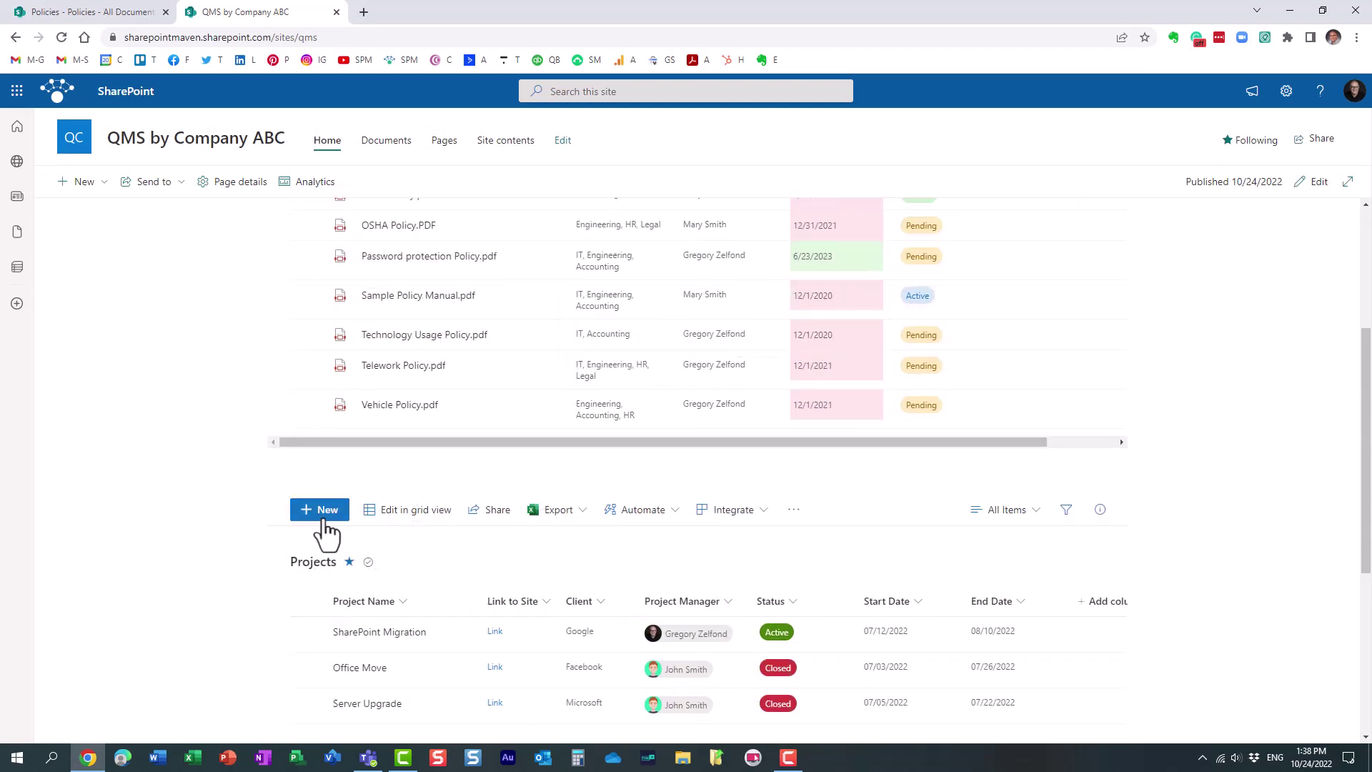
{"action": "left_click", "coordinate": [323, 522]}
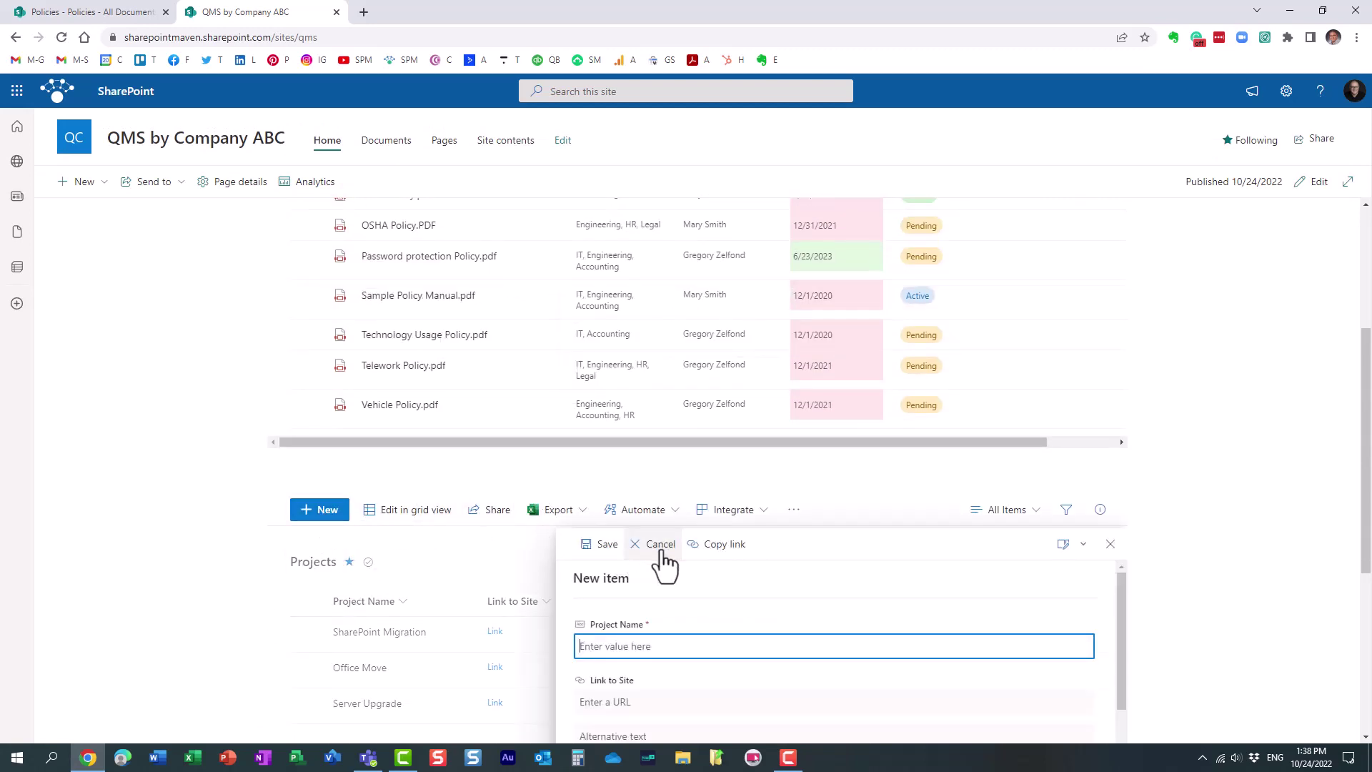
{"action": "left_click", "coordinate": [660, 544]}
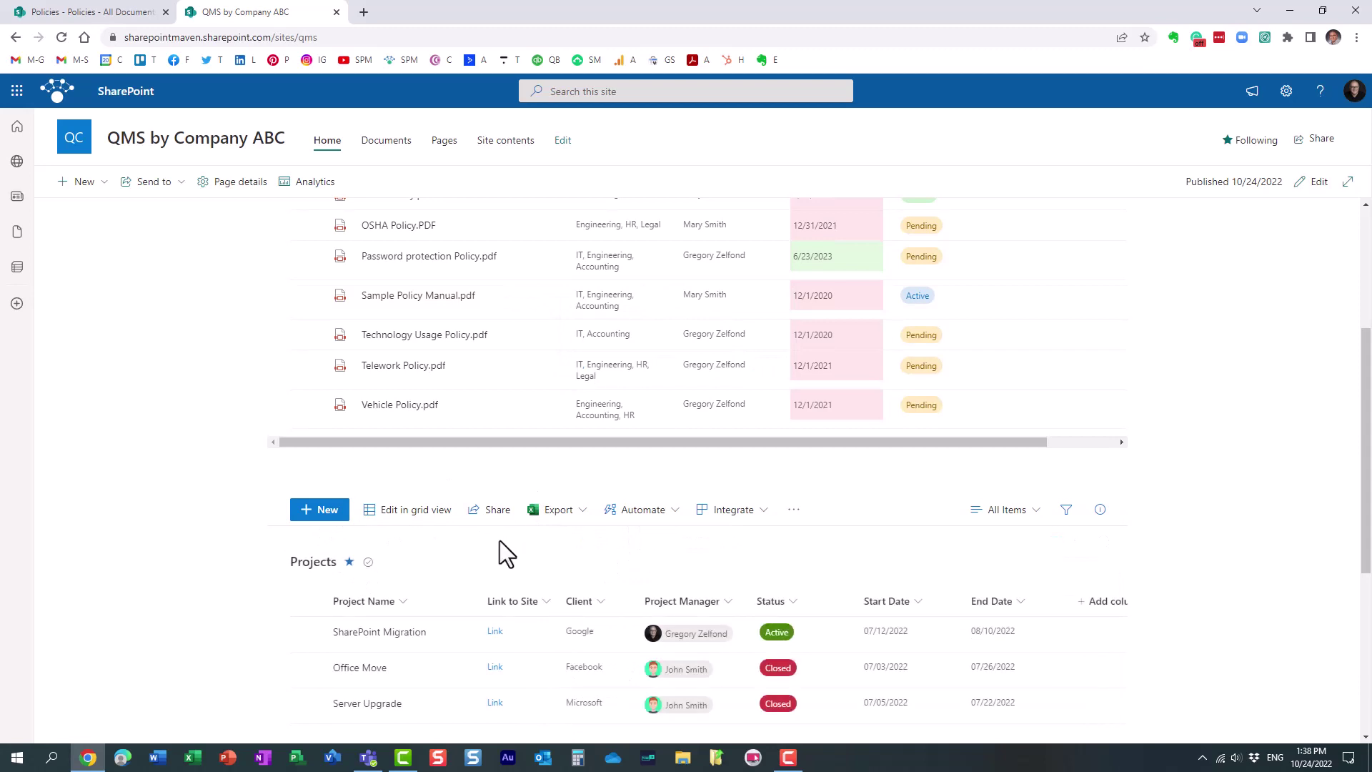